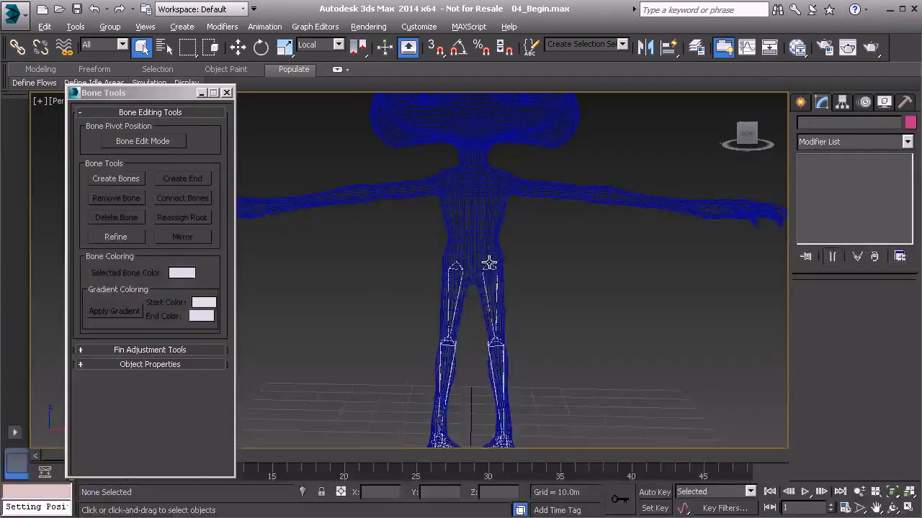
# - Examine the character's existing leg bones from several angles in the Perspective view
pyautogui.keyDown('alt'); pyautogui.moveTo(477, 278); pyautogui.dragTo(420, 297, button='middle'); pyautogui.keyUp('alt')
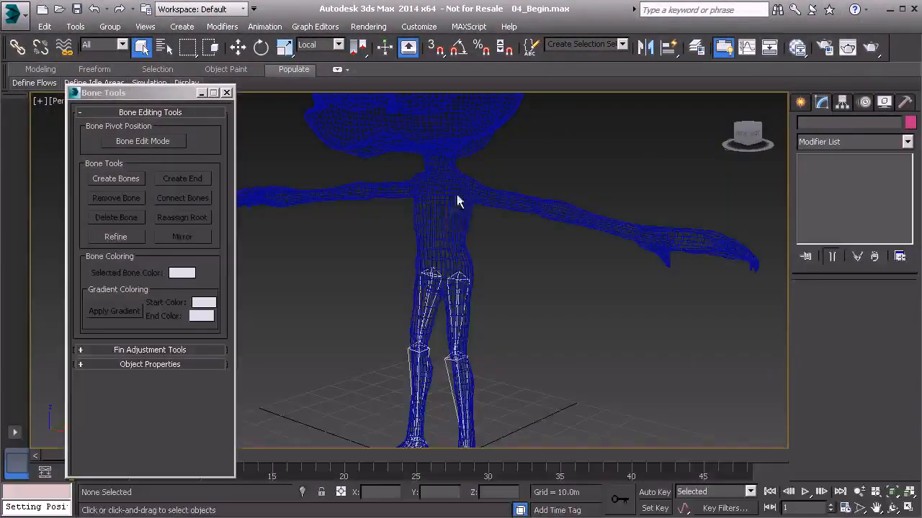
pyautogui.keyDown('alt'); pyautogui.moveTo(487, 232); pyautogui.dragTo(370, 210, button='middle'); pyautogui.keyUp('alt')
pyautogui.keyDown('alt'); pyautogui.moveTo(337, 297); pyautogui.dragTo(465, 206, button='middle'); pyautogui.keyUp('alt')
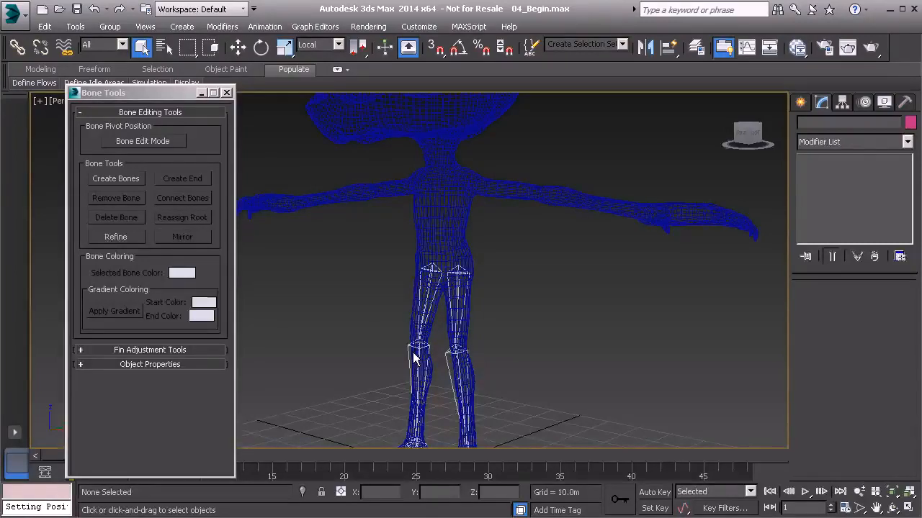
pyautogui.moveTo(413, 353); pyautogui.dragTo(418, 328, button='middle')
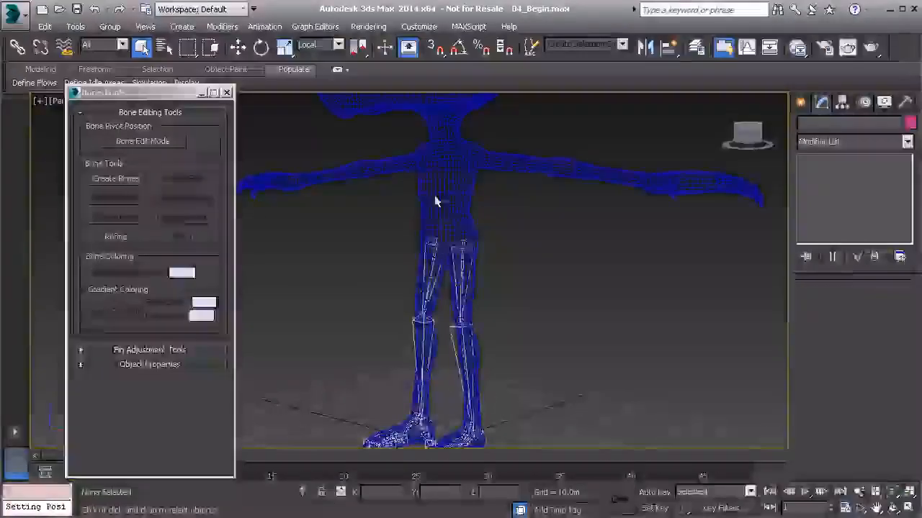
pyautogui.keyDown('alt'); pyautogui.moveTo(447, 249); pyautogui.dragTo(442, 274, button='middle'); pyautogui.keyUp('alt')
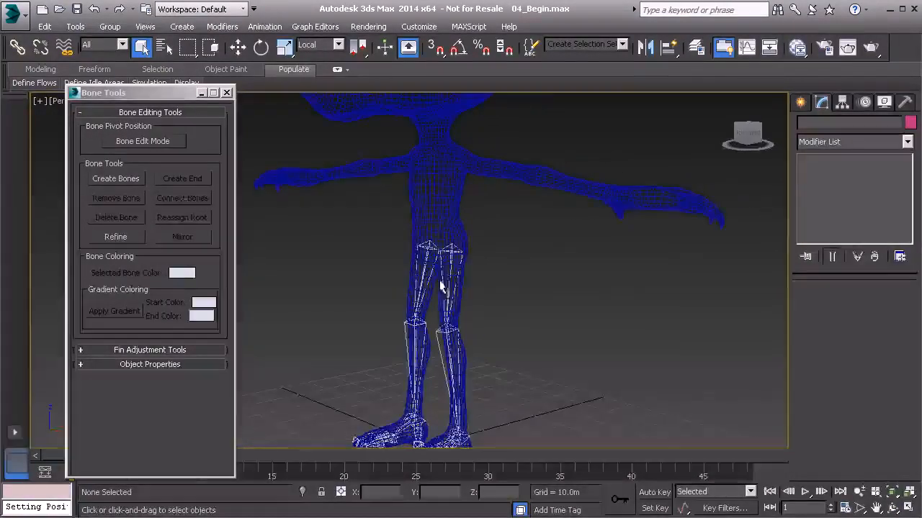
pyautogui.scroll(3, 442, 274)
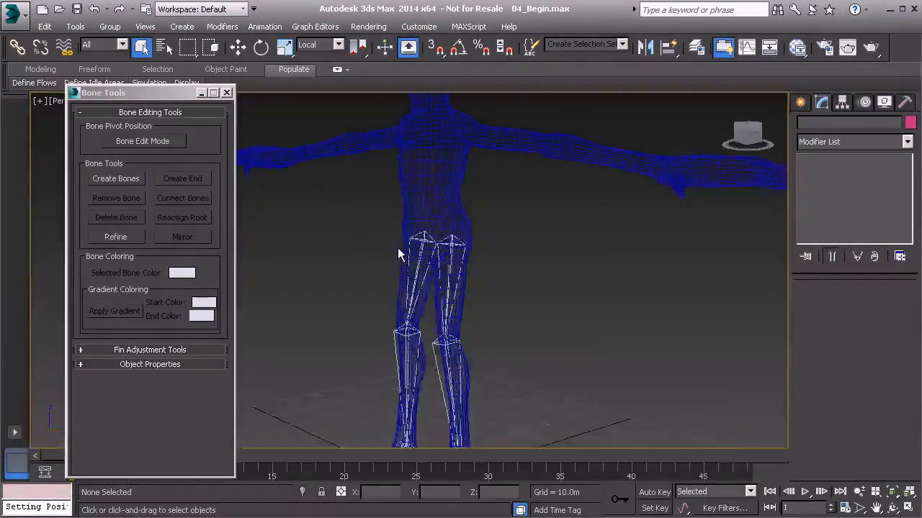
# - Start Create Bones in a maximized Left view with 3D snapping to grid points enabled
pyautogui.hotkey('alt', 'w')
pyautogui.click(306, 304)
pyautogui.hotkey('alt', 'w')
pyautogui.scroll(4, 435, 231)
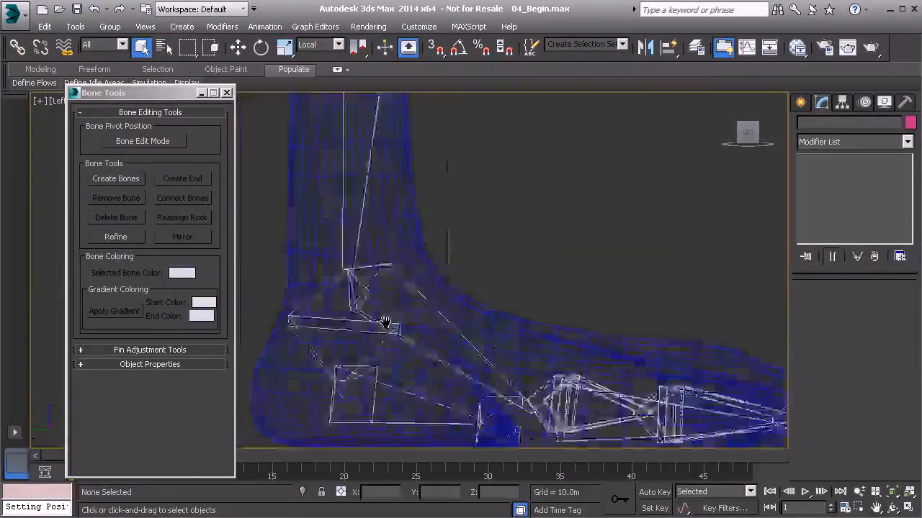
pyautogui.scroll(-5, 511, 270)
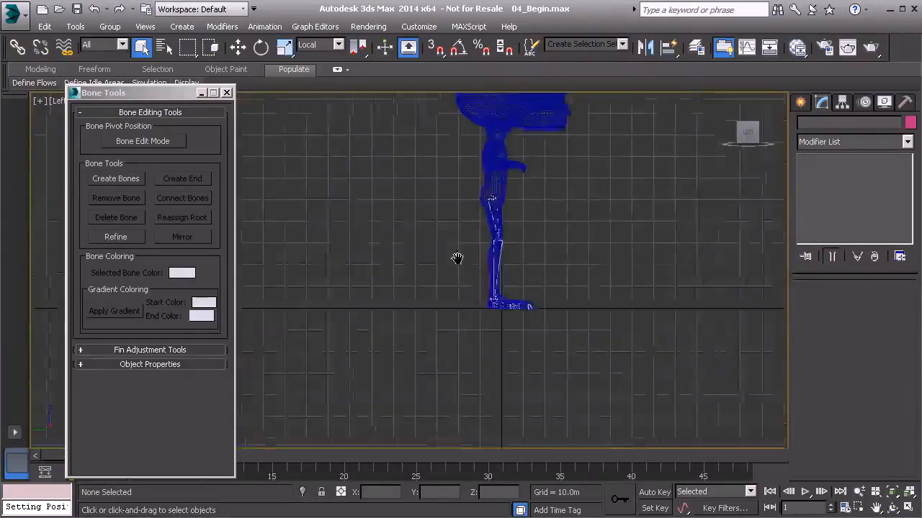
pyautogui.scroll(4, 465, 226)
pyautogui.scroll(1, 420, 239)
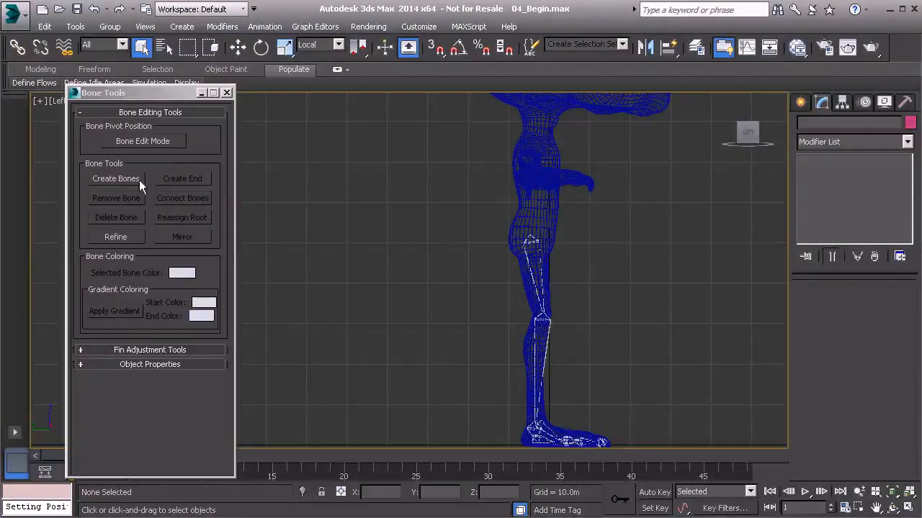
pyautogui.click(127, 179)
pyautogui.moveTo(366, 214); pyautogui.dragTo(367, 294, button='middle')
pyautogui.press('s')
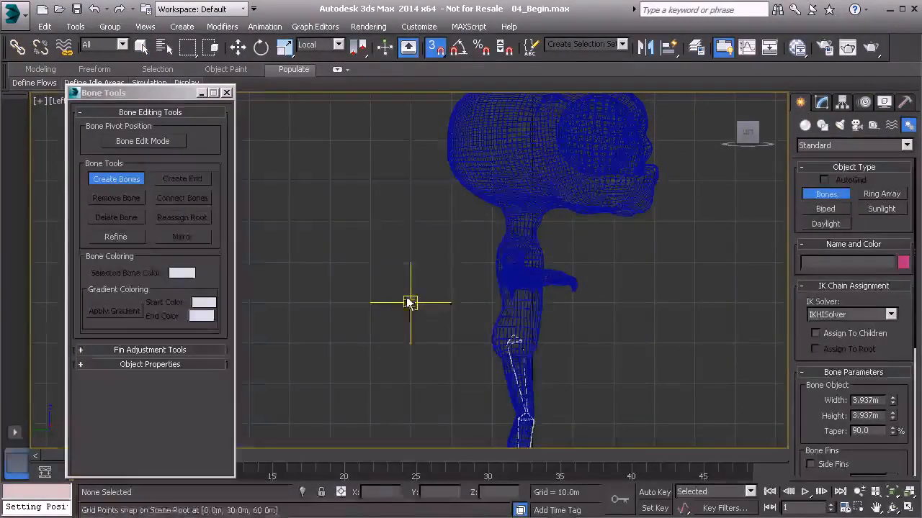
pyautogui.rightClick(435, 52)
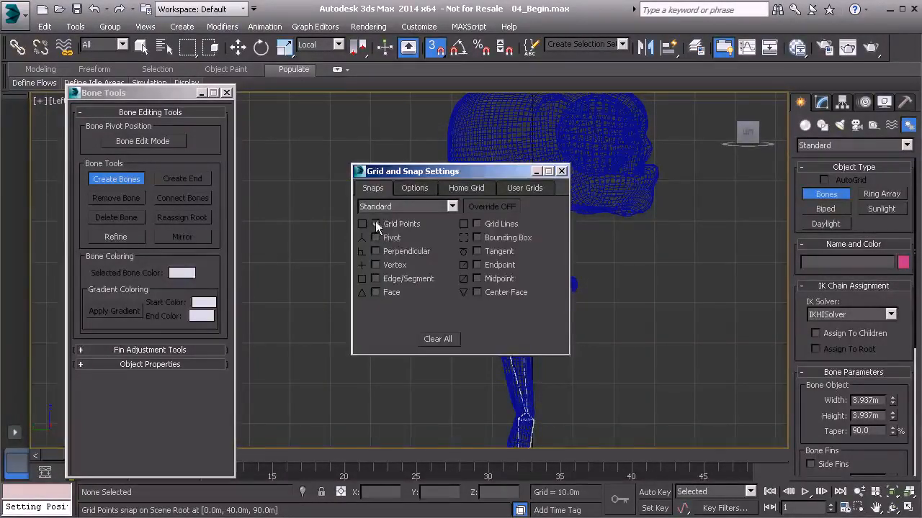
pyautogui.click(561, 171)
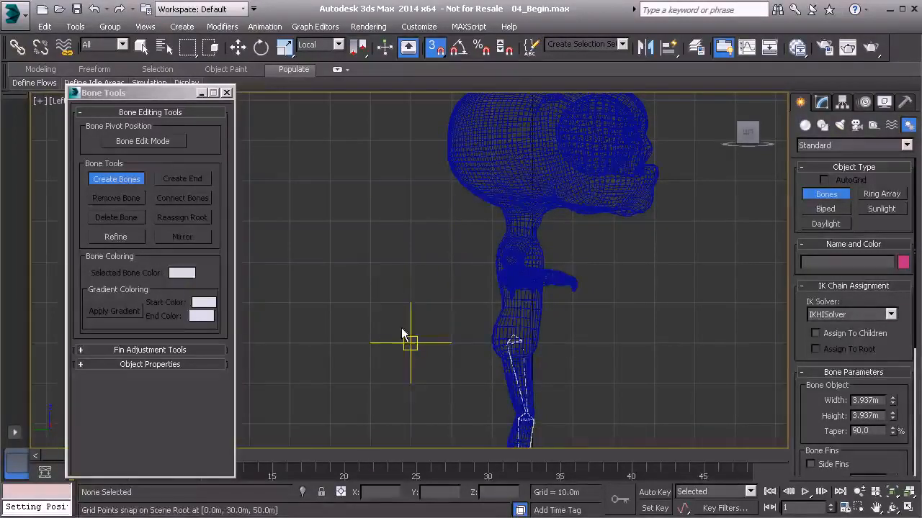
# - Draw a vertical bone behind the character's back, from grid point 0, 30, 50 m about 30 m straight up, and end the chain
pyautogui.click(411, 341)
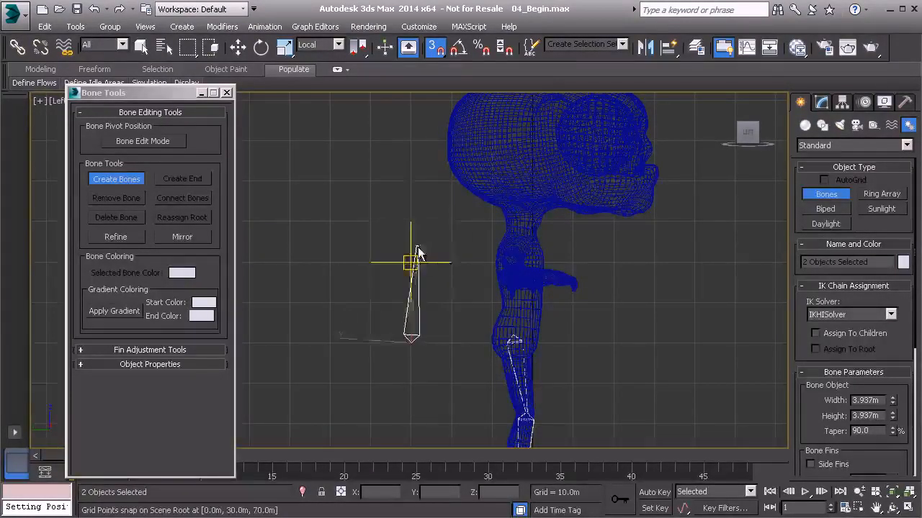
pyautogui.click(410, 221)
pyautogui.rightClick(427, 164)
pyautogui.rightClick(275, 241)
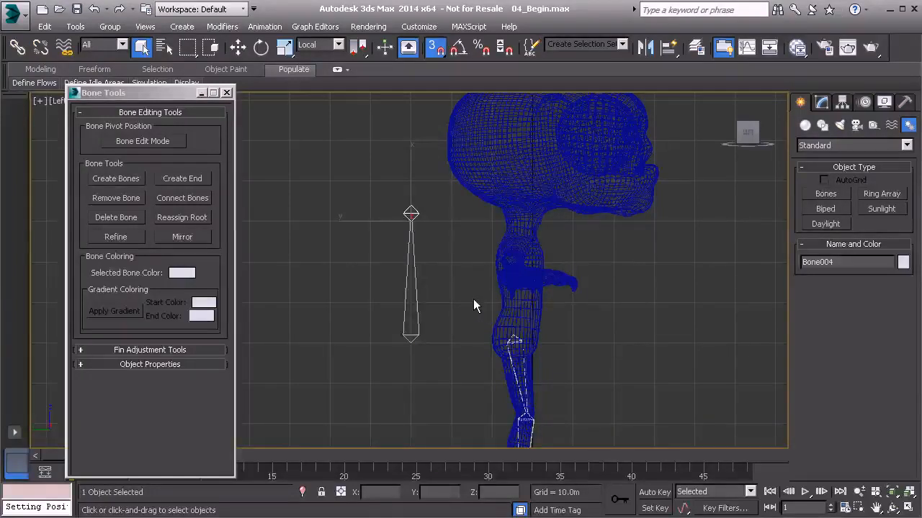
# - Select the large new bone in the maximized Perspective view and inspect its placement relative to the two thigh bones
pyautogui.hotkey('alt', 'w')
pyautogui.rightClick(462, 329)
pyautogui.hotkey('alt', 'w')
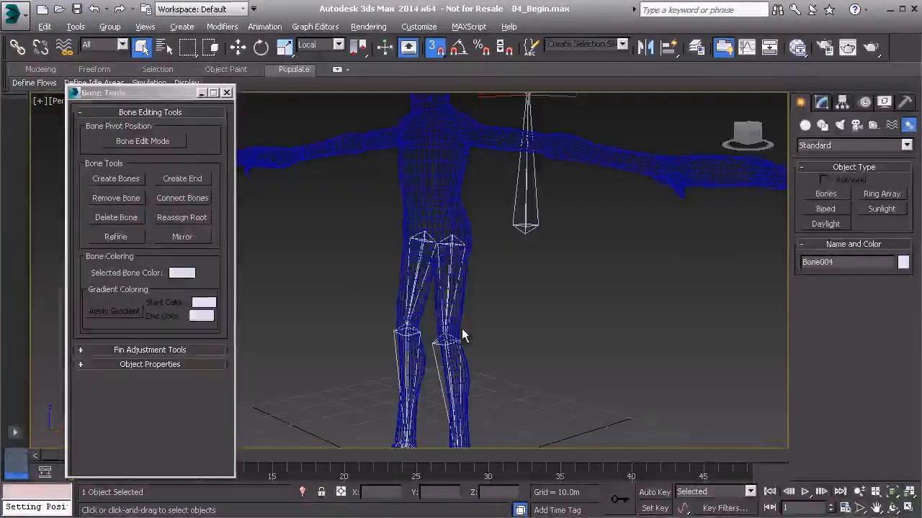
pyautogui.click(525, 226)
pyautogui.keyDown('alt'); pyautogui.moveTo(512, 254); pyautogui.dragTo(527, 321, button='middle'); pyautogui.keyUp('alt')
pyautogui.scroll(3, 529, 317)
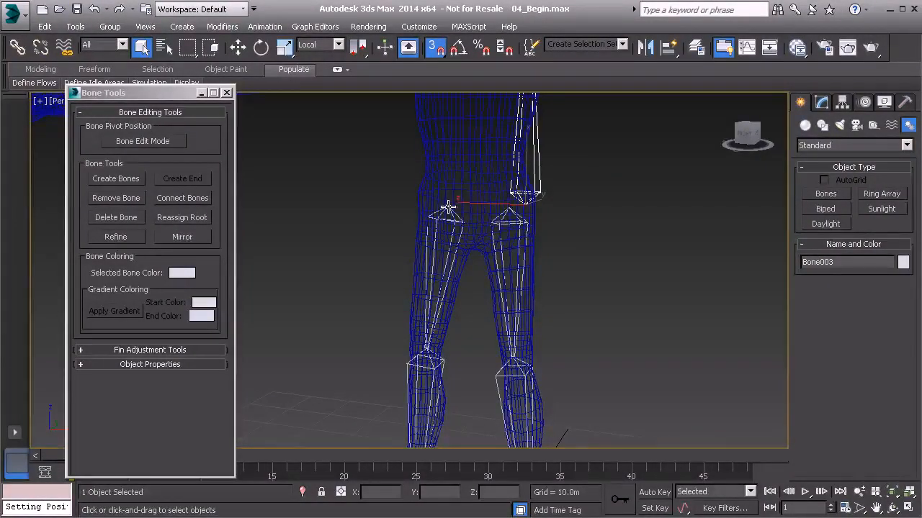
pyautogui.moveTo(448, 206); pyautogui.dragTo(499, 333, button='middle')
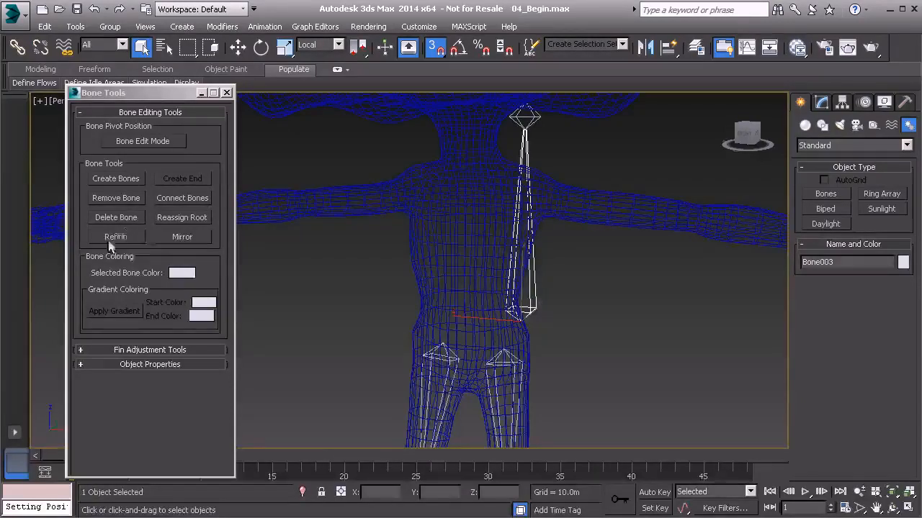
pyautogui.keyDown('alt'); pyautogui.moveTo(419, 262); pyautogui.dragTo(439, 264, button='middle'); pyautogui.keyUp('alt')
pyautogui.moveTo(477, 290); pyautogui.dragTo(452, 260, button='middle')
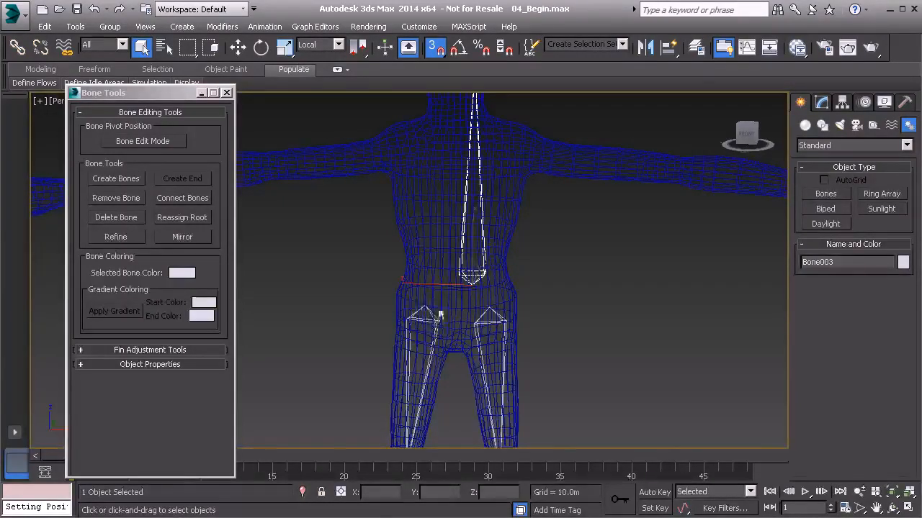
pyautogui.keyDown('alt'); pyautogui.moveTo(489, 298); pyautogui.dragTo(461, 305, button='middle'); pyautogui.keyUp('alt')
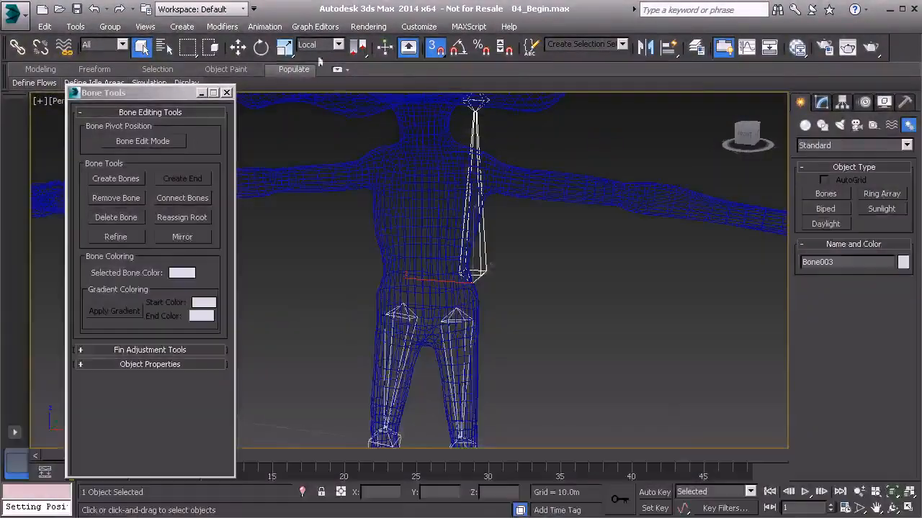
# - Apply a Position Constraint from the new spine bone to the left thigh bone and turn off 3D snapping
pyautogui.click(265, 27)
pyautogui.moveTo(304, 92)
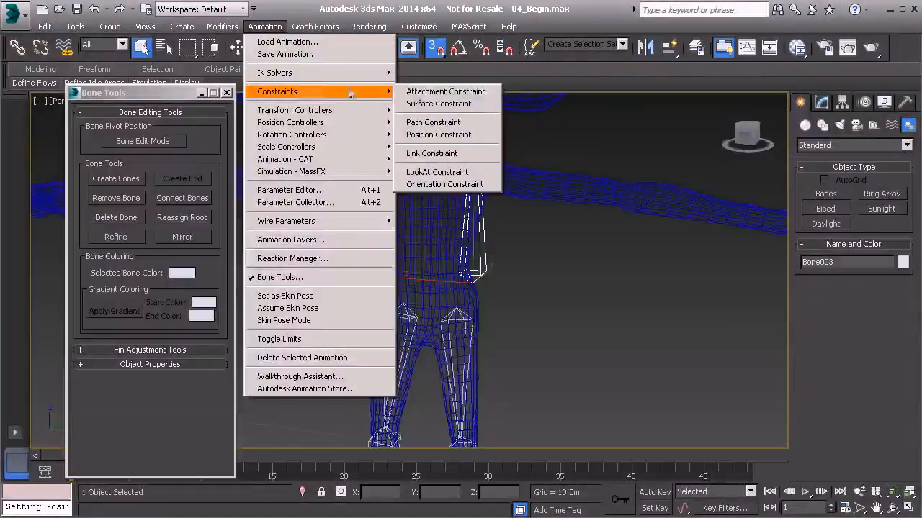
pyautogui.click(449, 136)
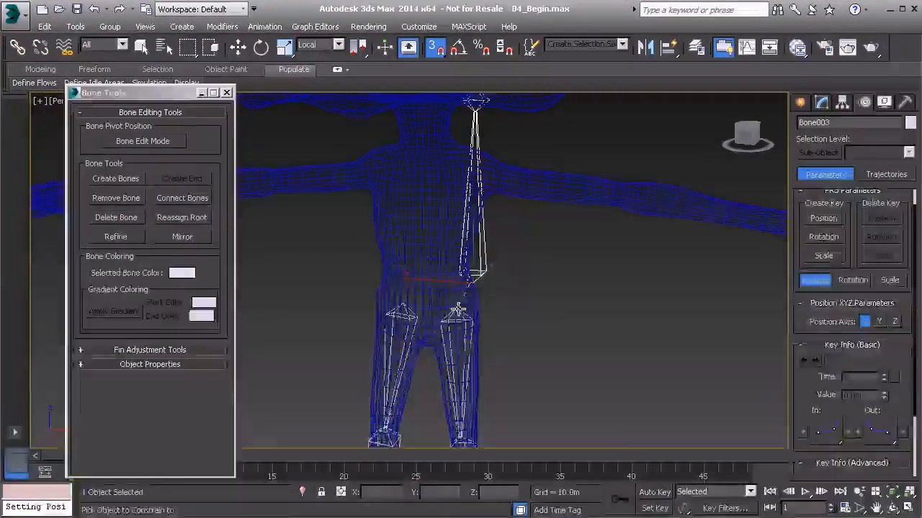
pyautogui.click(458, 310)
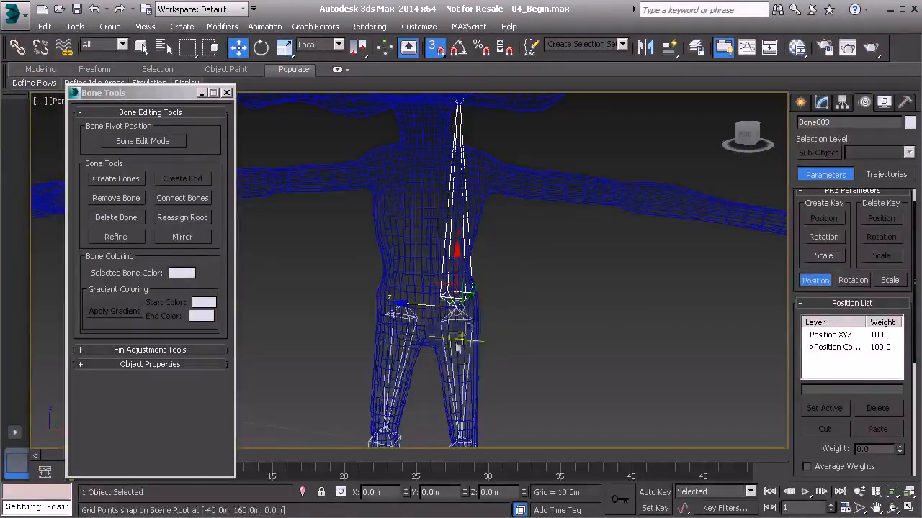
pyautogui.keyDown('alt'); pyautogui.moveTo(478, 350); pyautogui.dragTo(447, 320, button='middle'); pyautogui.keyUp('alt')
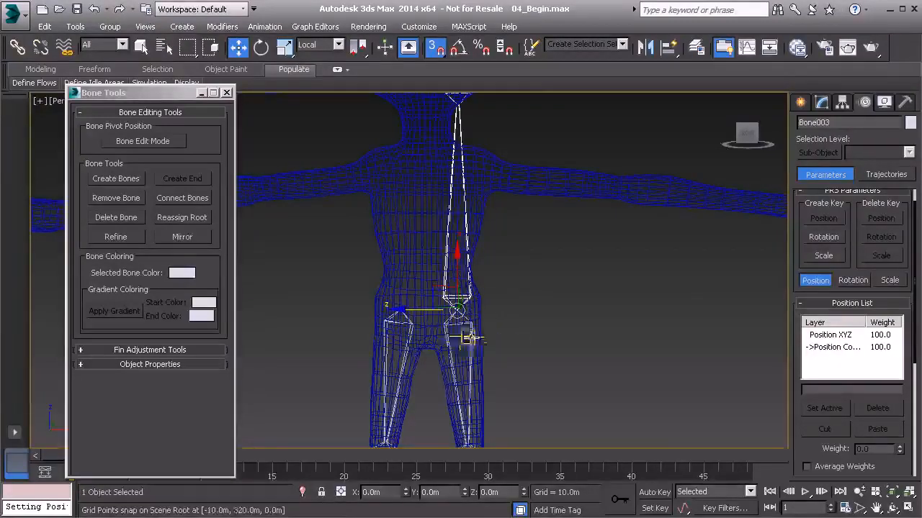
pyautogui.keyDown('alt'); pyautogui.moveTo(483, 347); pyautogui.dragTo(477, 348, button='middle'); pyautogui.keyUp('alt')
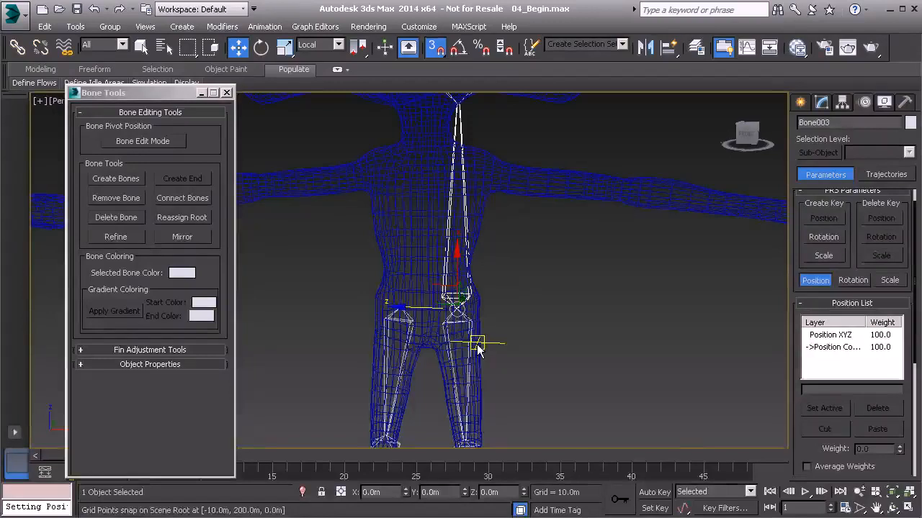
pyautogui.press('s')
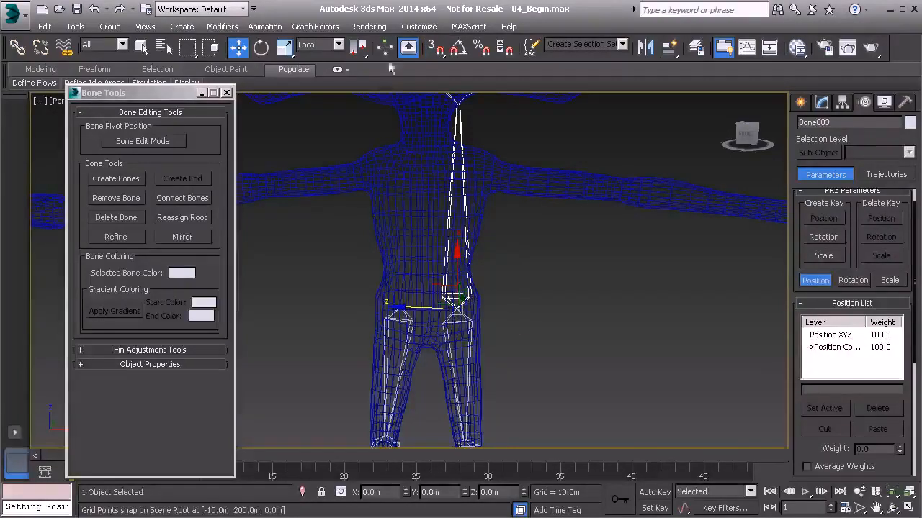
# - Test moving and rotating the left thigh bone to check the spine bone's constraint, reverting both transforms
pyautogui.click(462, 338)
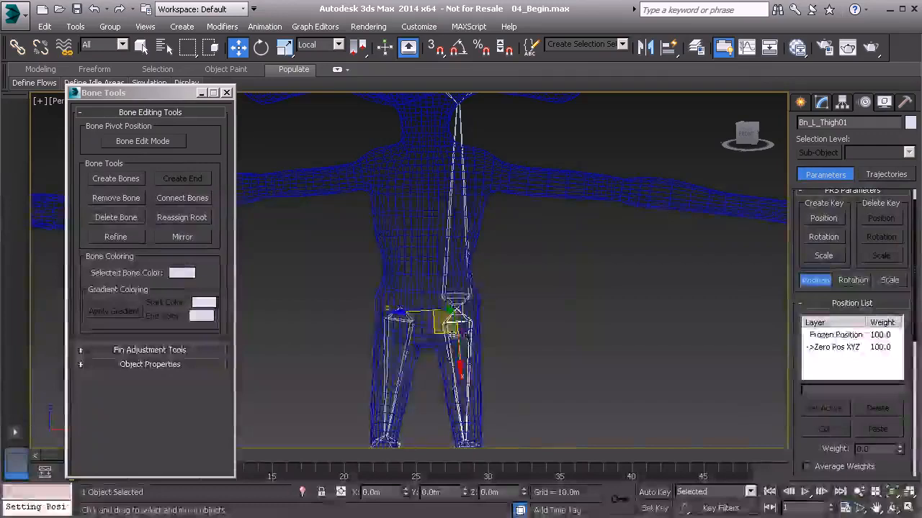
pyautogui.moveTo(452, 333); pyautogui.dragTo(484, 322)
pyautogui.hotkey('ctrl', 'z')
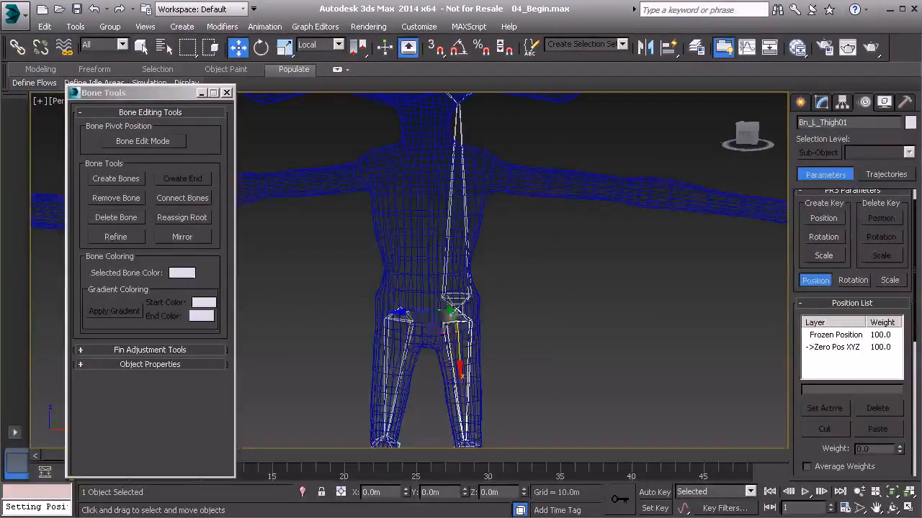
pyautogui.press('e')
pyautogui.moveTo(512, 325); pyautogui.dragTo(512, 257)
pyautogui.rightClick(513, 253)
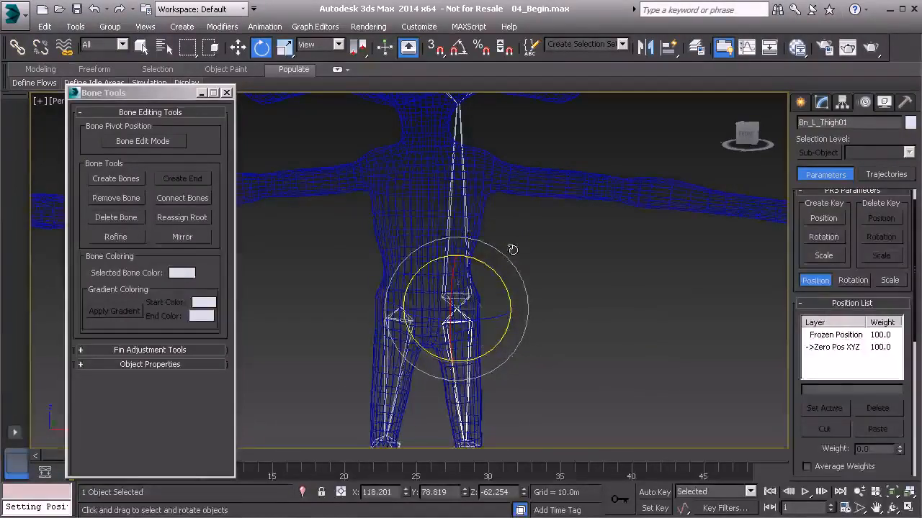
# - Add the right thigh bone, Bn_R_Thigh01, as a second target in the spine bone's position constraint
pyautogui.click(462, 205)
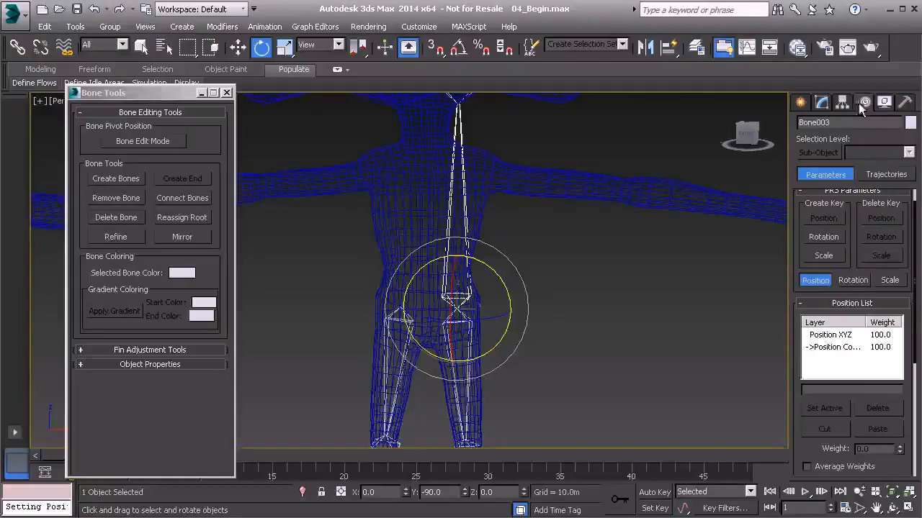
pyautogui.click(813, 283)
pyautogui.scroll(-3, 821, 331)
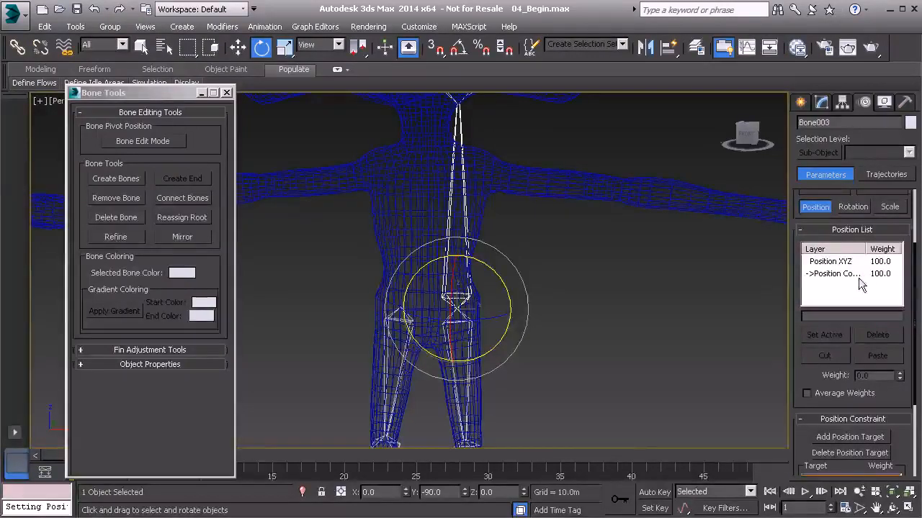
pyautogui.click(853, 276)
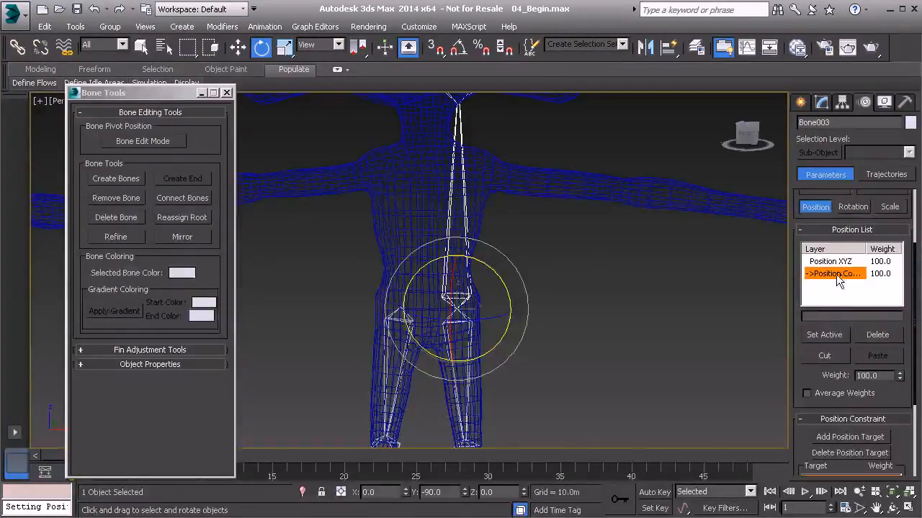
pyautogui.moveTo(803, 375); pyautogui.dragTo(798, 250)
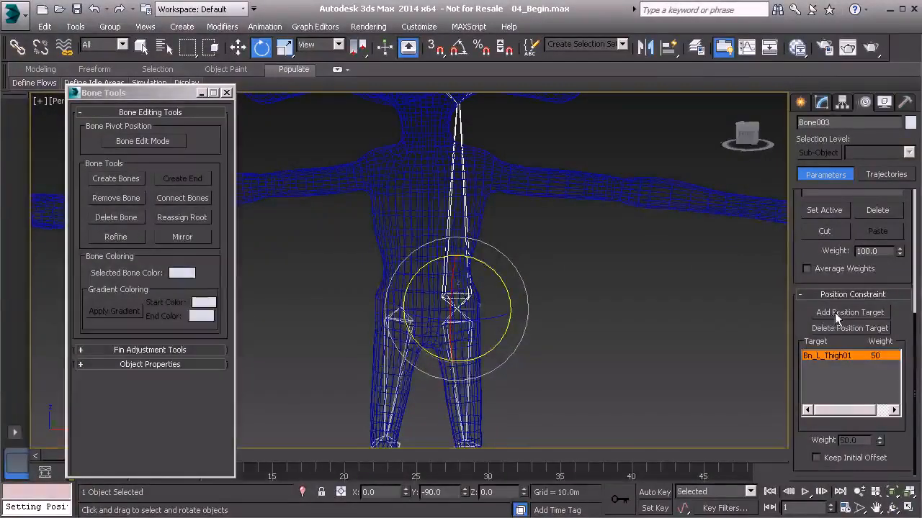
pyautogui.click(840, 312)
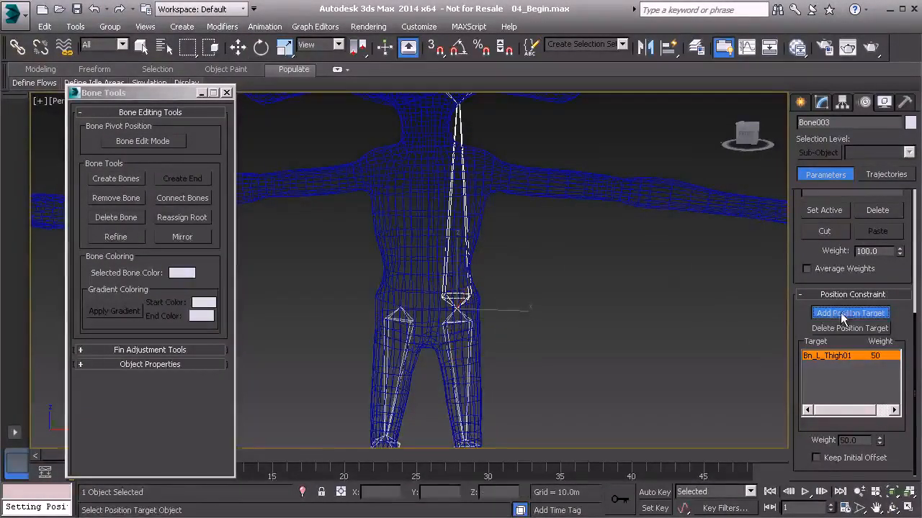
pyautogui.click(399, 308)
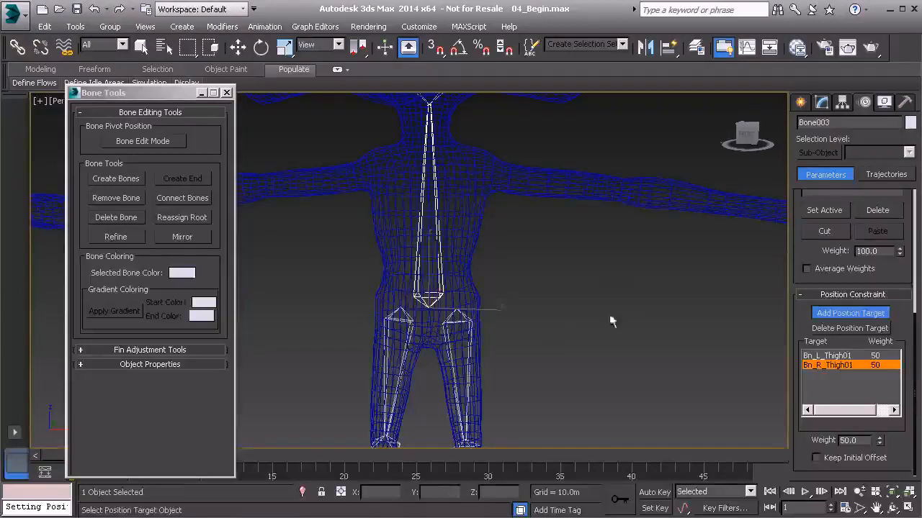
pyautogui.press('w')
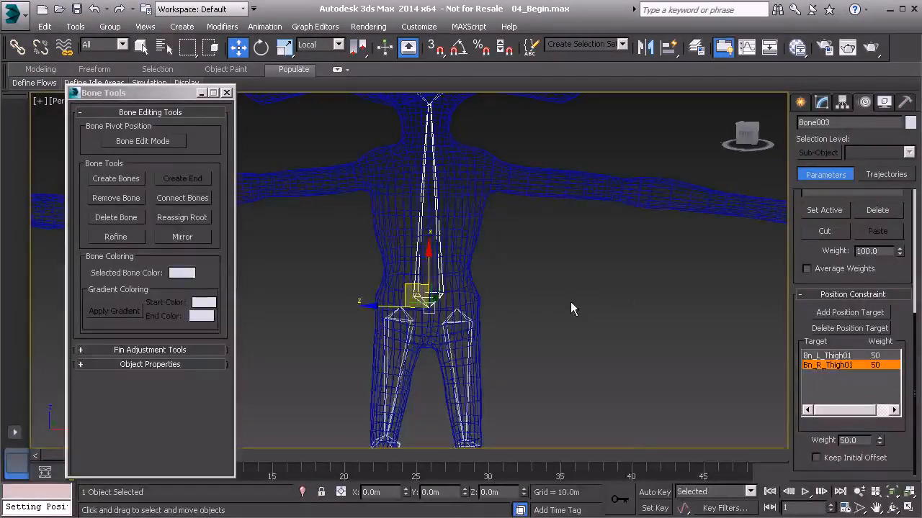
pyautogui.keyDown('alt'); pyautogui.moveTo(570, 302); pyautogui.dragTo(494, 308, button='middle'); pyautogui.keyUp('alt')
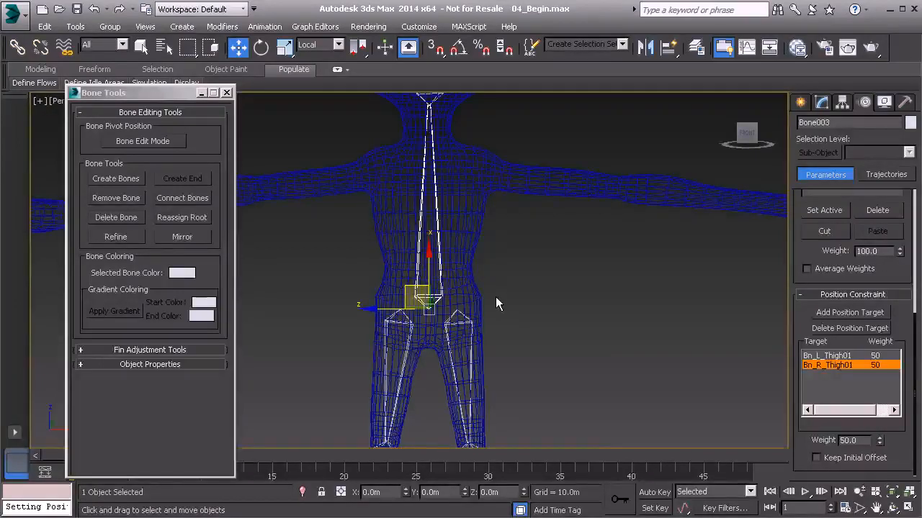
# - Freeze the transforms of the constrained spine bone and bring its Position List controllers into view
pyautogui.rightClick(488, 267)
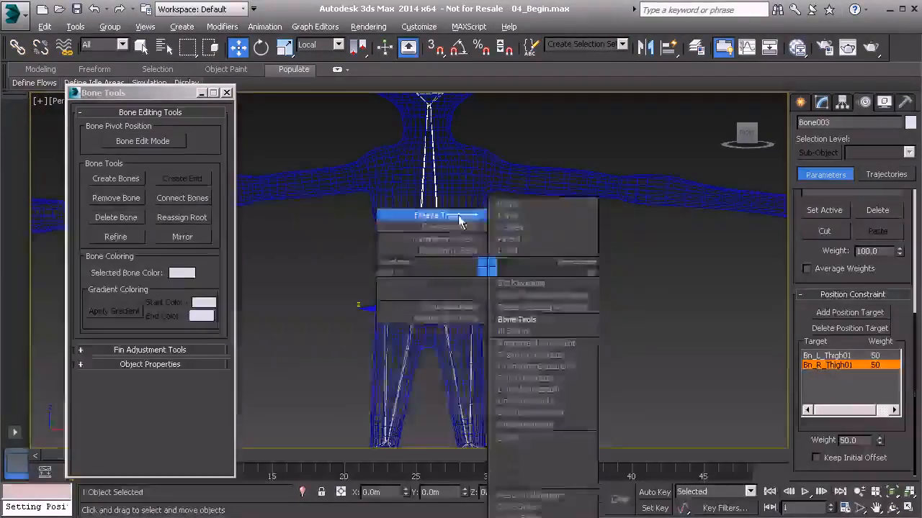
pyautogui.click(463, 216)
pyautogui.click(415, 392)
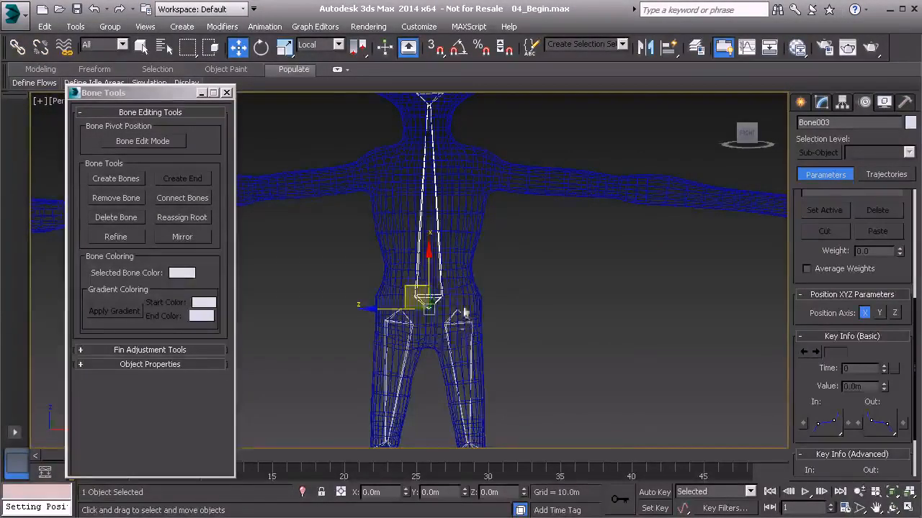
pyautogui.moveTo(798, 377); pyautogui.dragTo(797, 463)
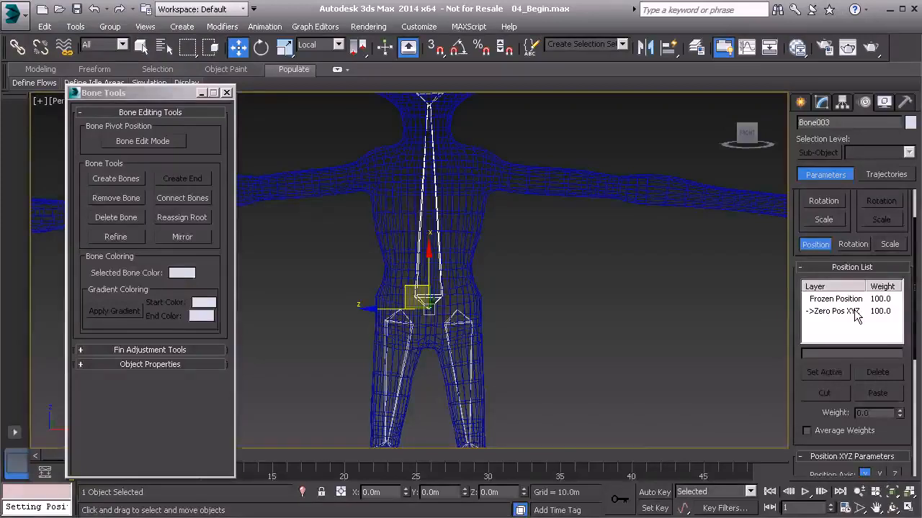
# - In Bone Edit Mode, lower the small end bone atop the spine to the base of the neck, and turn the mode off
pyautogui.click(471, 328)
pyautogui.scroll(1, 510, 349)
pyautogui.moveTo(510, 348); pyautogui.dragTo(565, 332, button='middle')
pyautogui.moveTo(545, 252); pyautogui.dragTo(539, 230, button='middle')
pyautogui.keyDown('alt'); pyautogui.moveTo(527, 193); pyautogui.dragTo(588, 249, button='middle'); pyautogui.keyUp('alt')
pyautogui.click(545, 216)
pyautogui.click(564, 222)
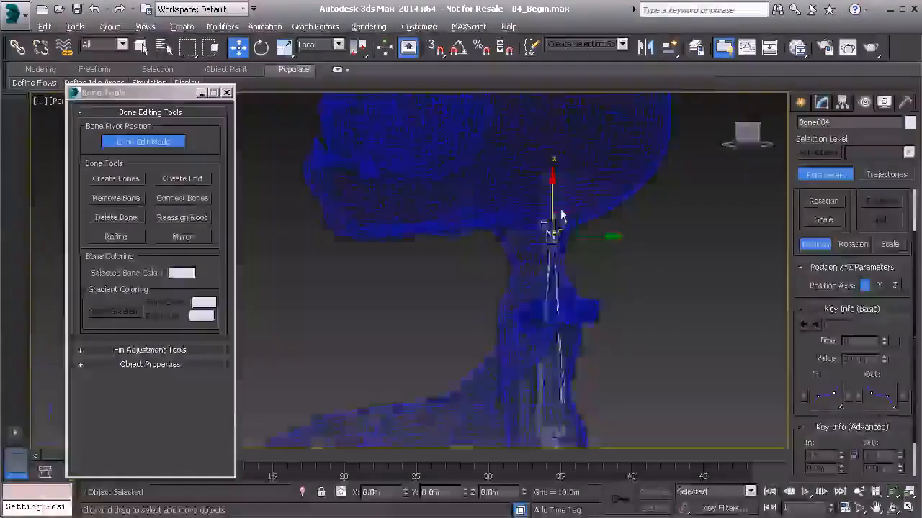
pyautogui.keyDown('alt'); pyautogui.moveTo(567, 215); pyautogui.dragTo(538, 198, button='middle'); pyautogui.keyUp('alt')
pyautogui.moveTo(555, 174); pyautogui.dragTo(557, 216)
pyautogui.keyDown('alt'); pyautogui.moveTo(522, 248); pyautogui.dragTo(649, 244, button='middle'); pyautogui.keyUp('alt')
pyautogui.scroll(5, 589, 268)
pyautogui.keyDown('alt'); pyautogui.moveTo(594, 243); pyautogui.dragTo(536, 229, button='middle'); pyautogui.keyUp('alt')
pyautogui.moveTo(508, 200); pyautogui.dragTo(508, 194)
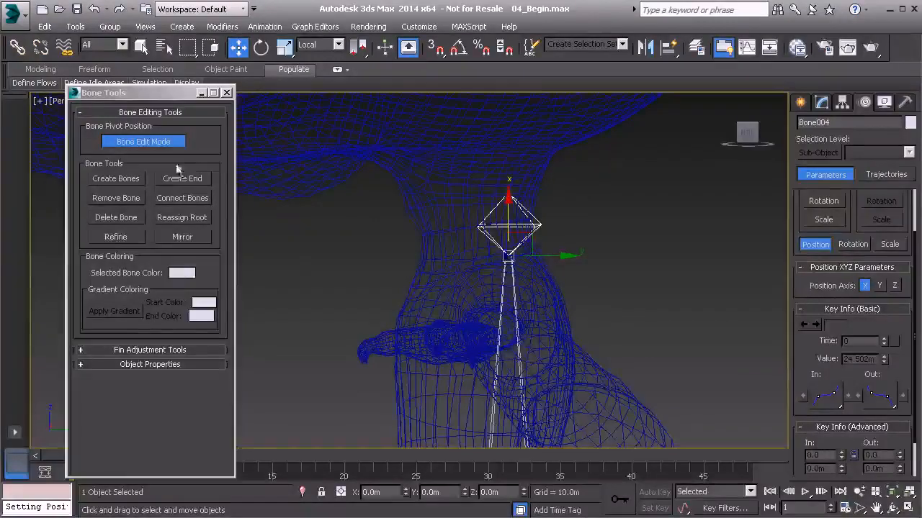
pyautogui.click(165, 144)
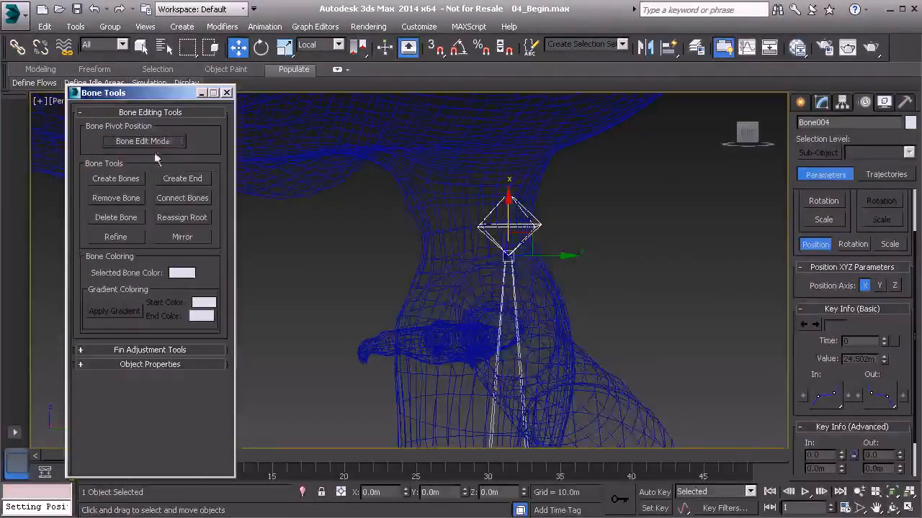
# - In the maximized Left view, refine the long spine bone into three bones, splitting it above the waist and at the chest
pyautogui.moveTo(466, 332); pyautogui.dragTo(451, 253, button='middle')
pyautogui.keyDown('alt'); pyautogui.moveTo(452, 253); pyautogui.dragTo(500, 292, button='middle'); pyautogui.keyUp('alt')
pyautogui.moveTo(489, 364); pyautogui.dragTo(498, 321, button='middle')
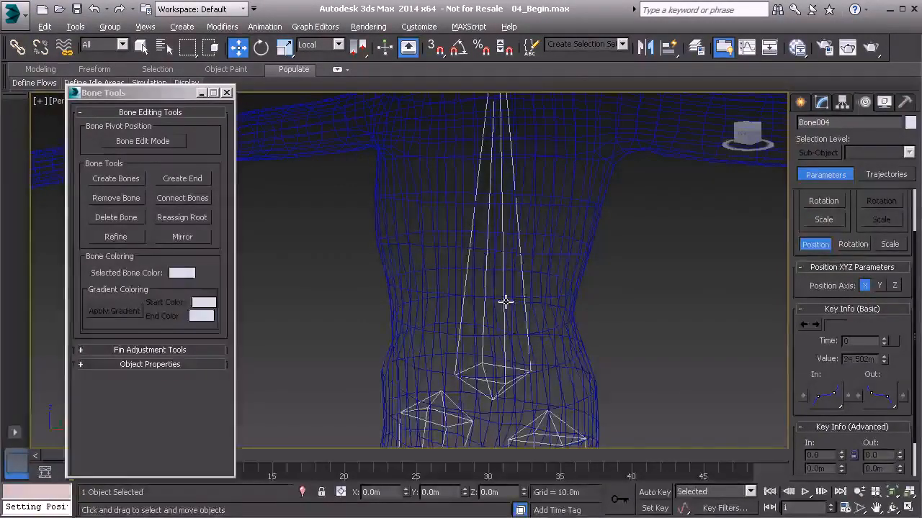
pyautogui.hotkey('alt', 'w')
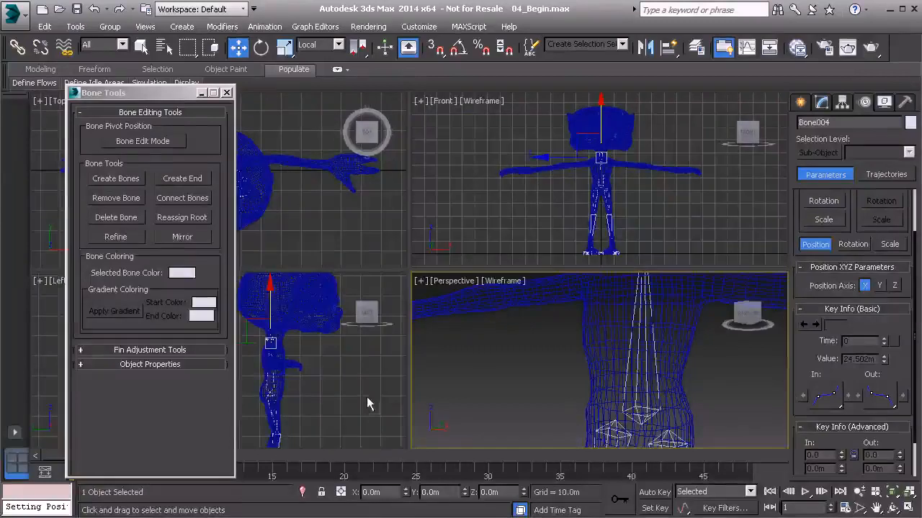
pyautogui.rightClick(368, 406)
pyautogui.hotkey('alt', 'w')
pyautogui.moveTo(402, 334); pyautogui.dragTo(334, 300, button='middle')
pyautogui.scroll(4, 348, 338)
pyautogui.moveTo(386, 278); pyautogui.dragTo(373, 304, button='middle')
pyautogui.scroll(3, 396, 308)
pyautogui.click(116, 238)
pyautogui.scroll(1, 429, 337)
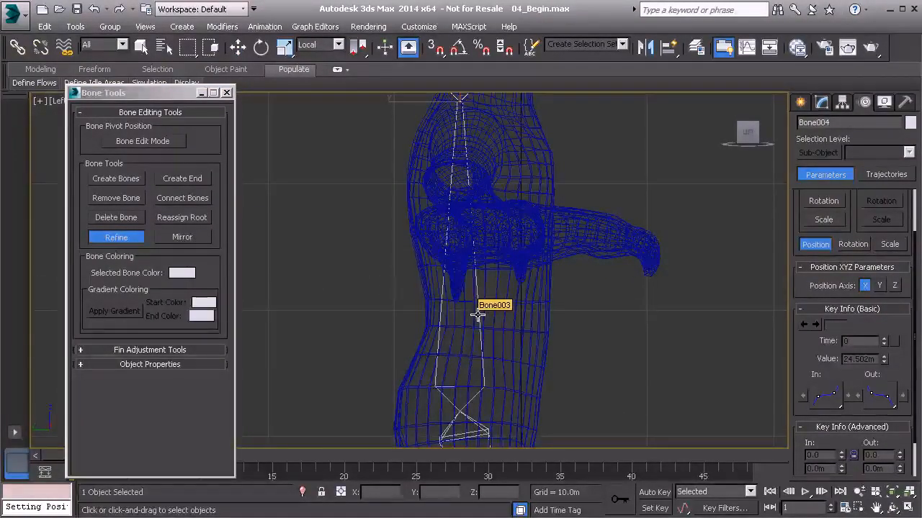
pyautogui.click(480, 313)
pyautogui.moveTo(481, 313); pyautogui.dragTo(476, 366, button='middle')
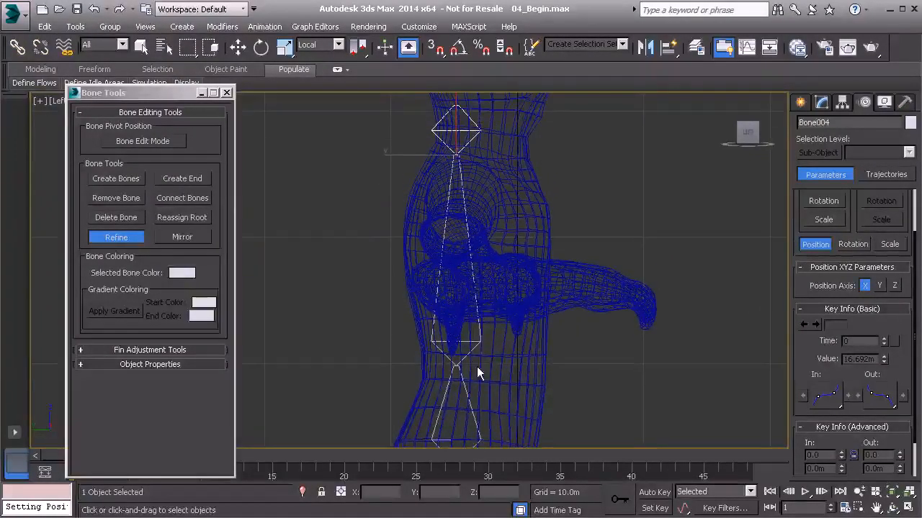
pyautogui.click(471, 258)
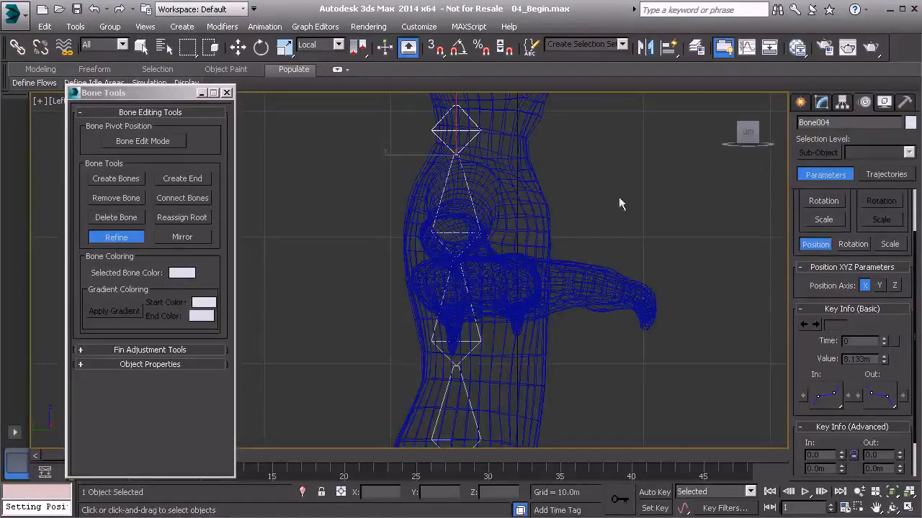
pyautogui.press('w')
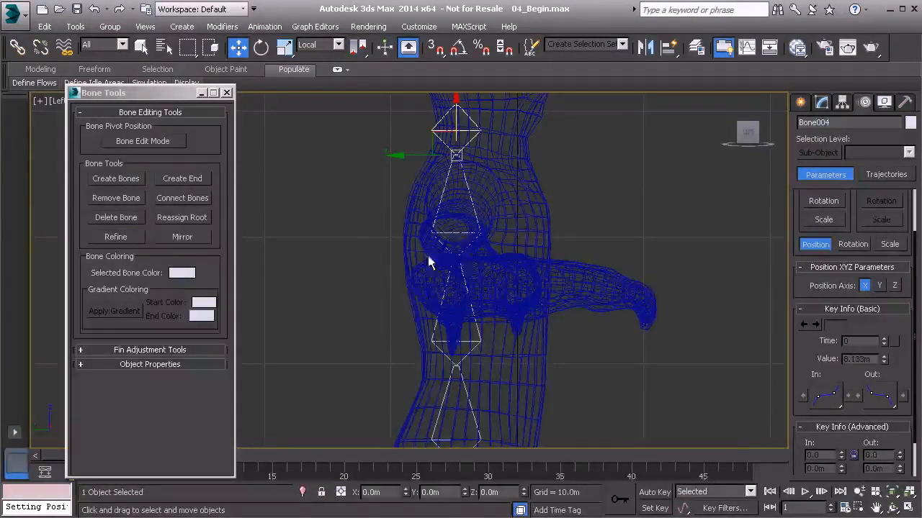
# - In the maximized Perspective view, rename the lowest spine bone Bn_Root01
pyautogui.hotkey('alt', 'w')
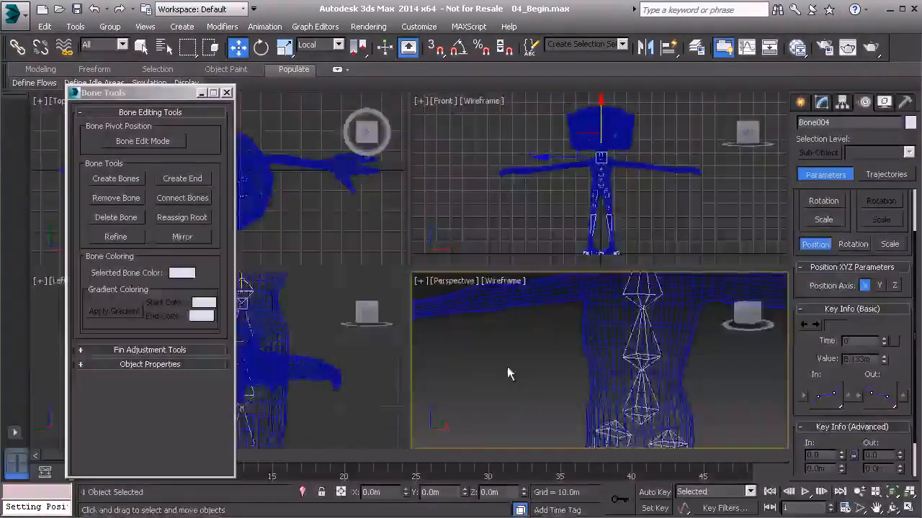
pyautogui.rightClick(509, 366)
pyautogui.hotkey('alt', 'w')
pyautogui.moveTo(467, 249); pyautogui.dragTo(531, 298, button='middle')
pyautogui.scroll(-5, 531, 299)
pyautogui.keyDown('alt'); pyautogui.moveTo(577, 338); pyautogui.dragTo(494, 332, button='middle'); pyautogui.keyUp('alt')
pyautogui.scroll(2, 493, 317)
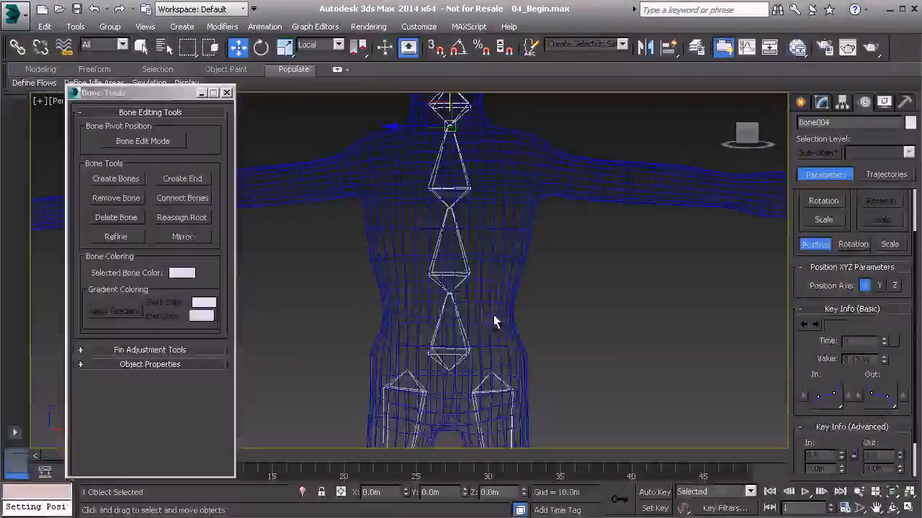
pyautogui.click(460, 328)
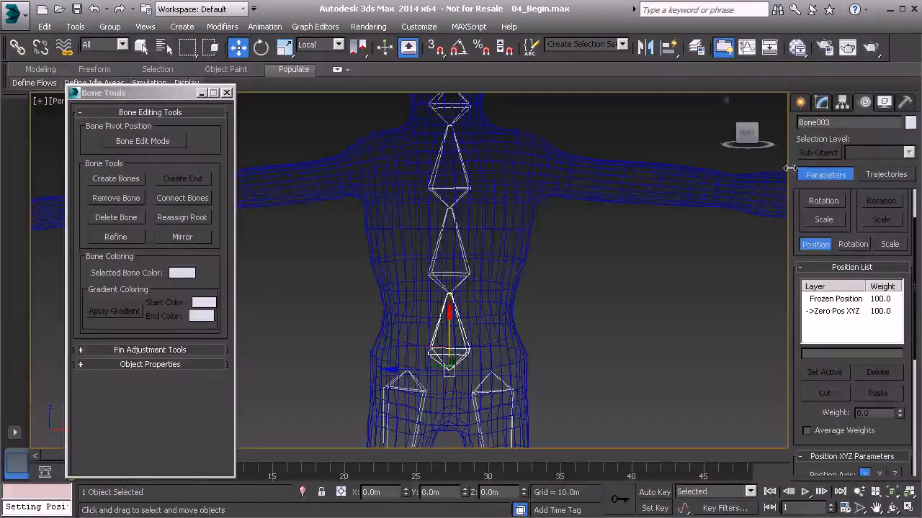
pyautogui.click(839, 123)
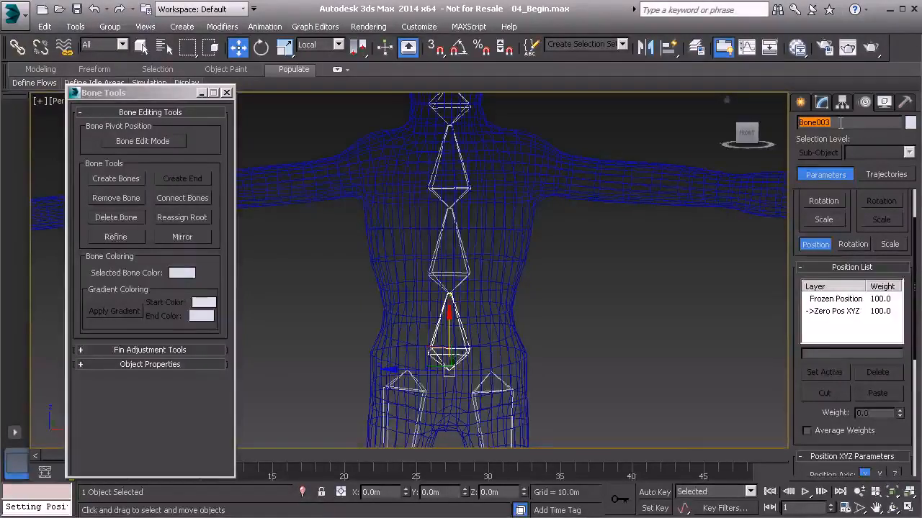
pyautogui.write('Bn_Root01')
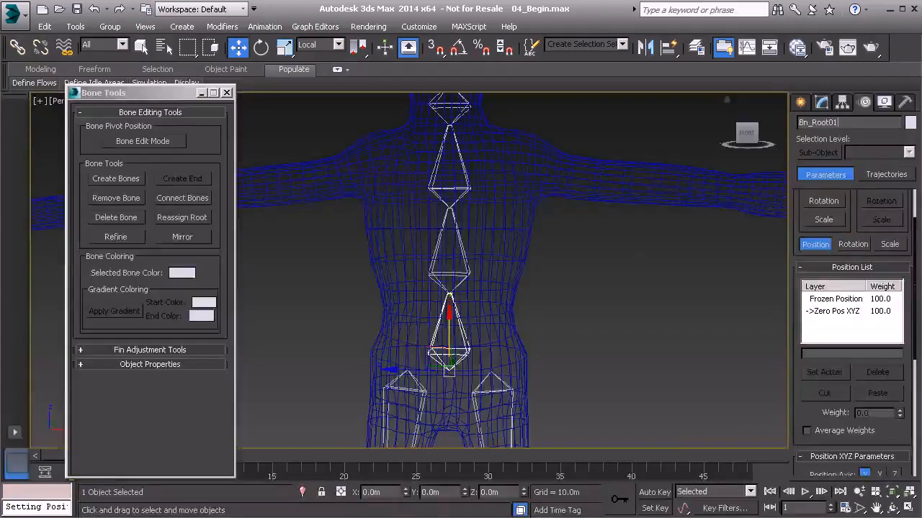
# - Rename the middle spine bone Bn_Back01 and the spine bone above it Bn_Chest01
pyautogui.click(468, 274)
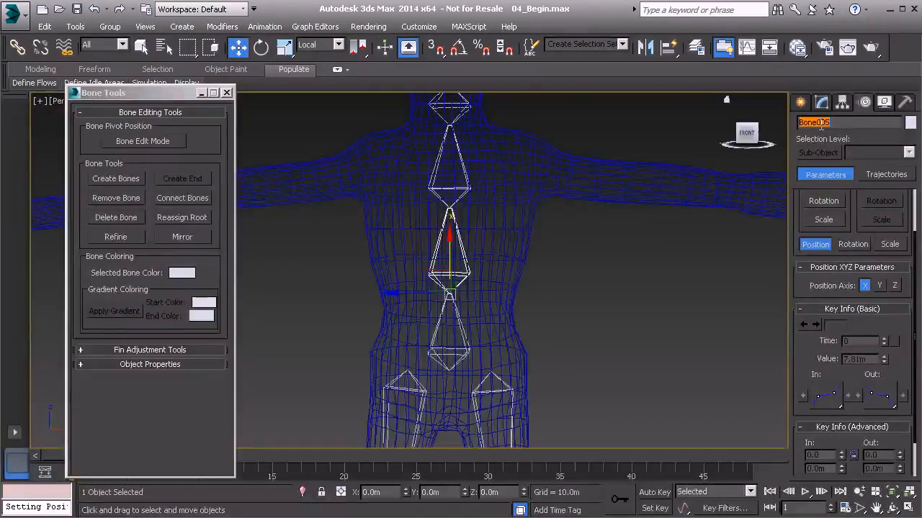
pyautogui.write('Bn_Back01')
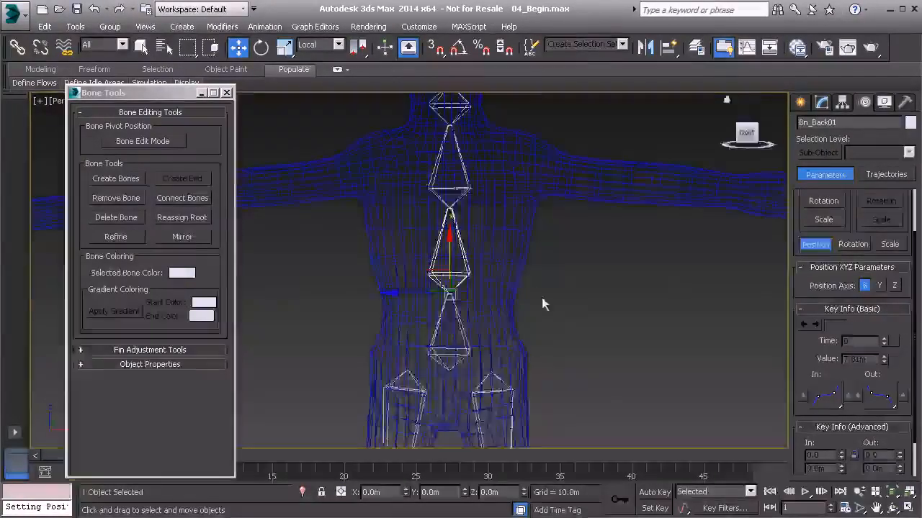
pyautogui.moveTo(507, 257); pyautogui.dragTo(539, 331, button='middle')
pyautogui.click(497, 244)
pyautogui.click(836, 121)
pyautogui.write('Bn')
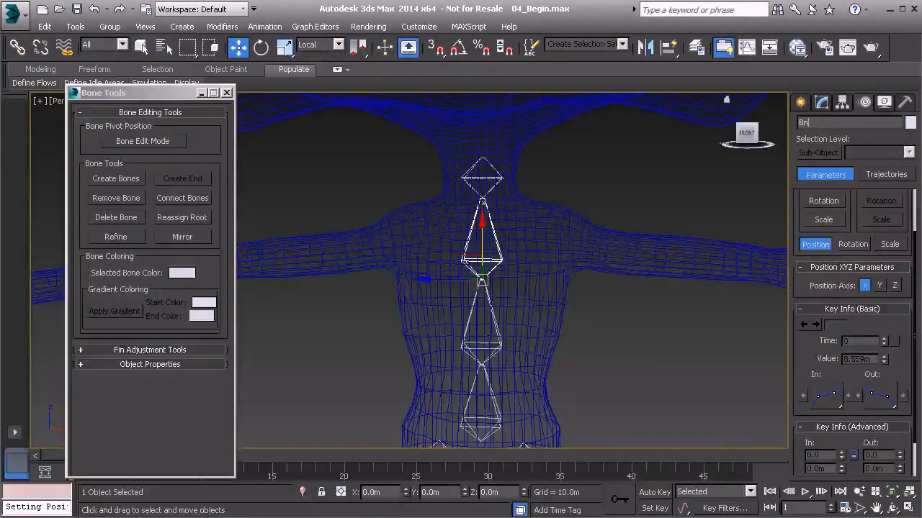
pyautogui.write('_Chest01')
# - Rename the small end bone at the base of the neck Be_Chest01
pyautogui.moveTo(607, 184); pyautogui.dragTo(604, 270, button='middle')
pyautogui.click(496, 265)
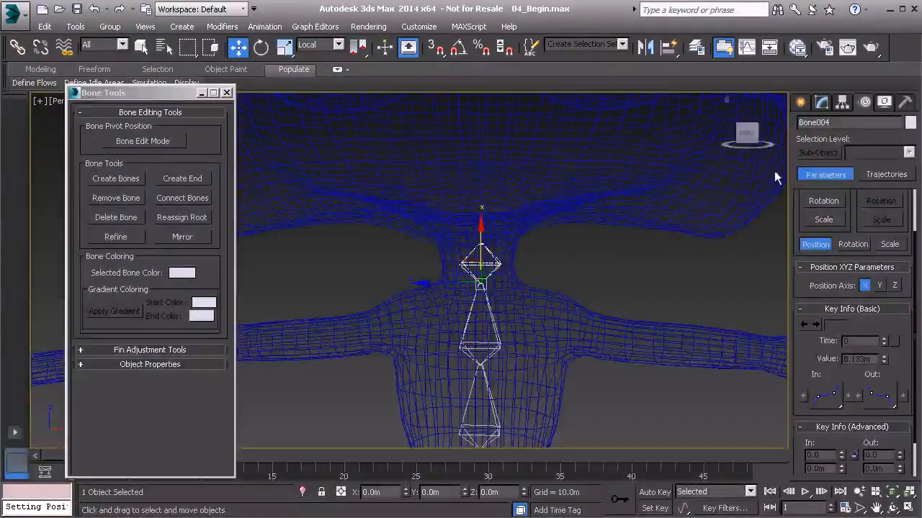
pyautogui.click(837, 124)
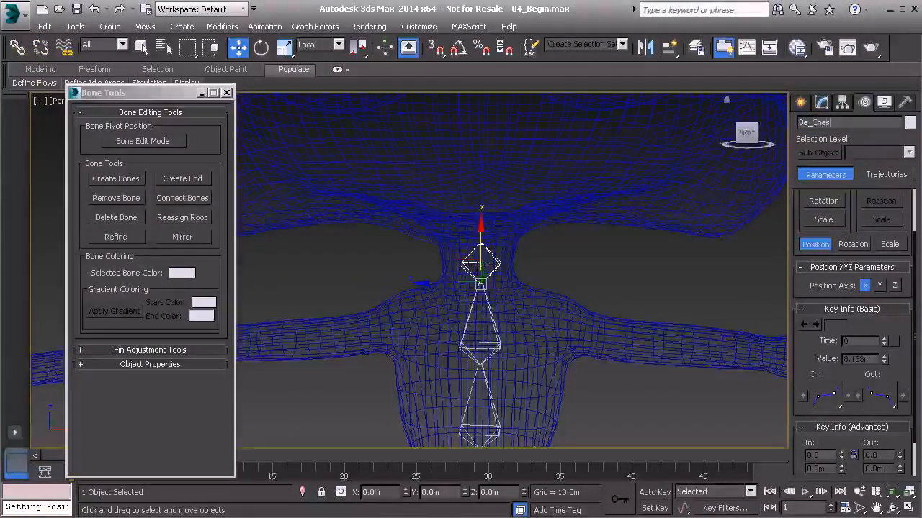
pyautogui.write('t01')
# - In the Left view, create a vertical bone one grid square long with an end bone behind the hips, using 3D snapping only for placement
pyautogui.moveTo(577, 351); pyautogui.dragTo(586, 187, button='middle')
pyautogui.keyDown('alt'); pyautogui.moveTo(614, 305); pyautogui.dragTo(542, 303, button='middle'); pyautogui.keyUp('alt')
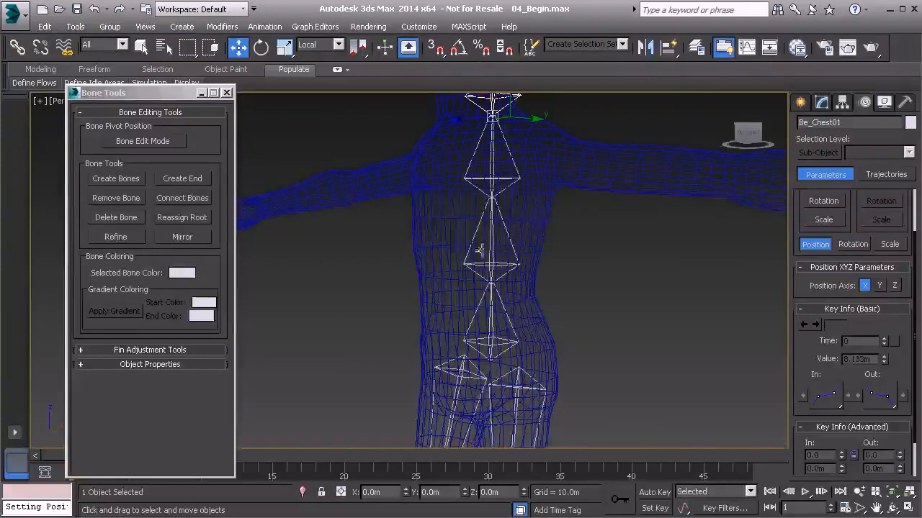
pyautogui.scroll(-5, 544, 335)
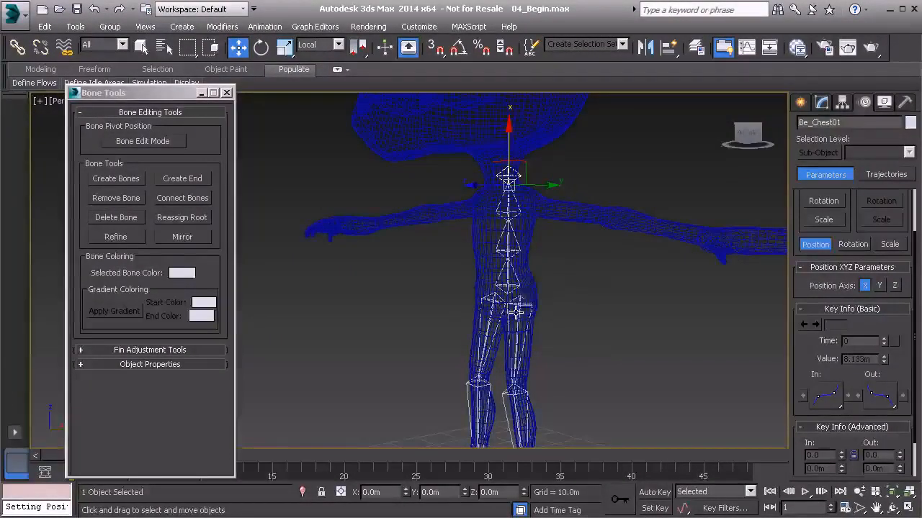
pyautogui.scroll(3, 516, 311)
pyautogui.scroll(1, 537, 317)
pyautogui.hotkey('alt', 'w')
pyautogui.rightClick(370, 366)
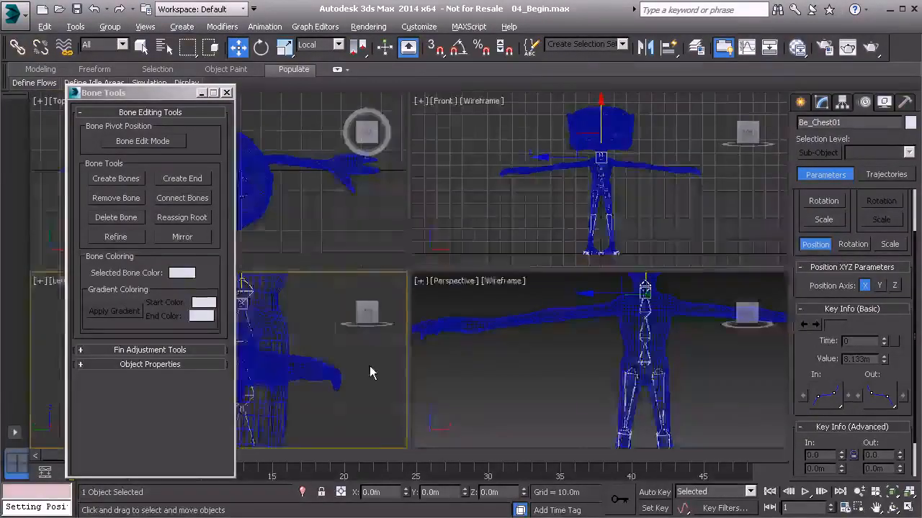
pyautogui.hotkey('alt', 'w')
pyautogui.moveTo(381, 362); pyautogui.dragTo(536, 224, button='middle')
pyautogui.scroll(-2, 537, 225)
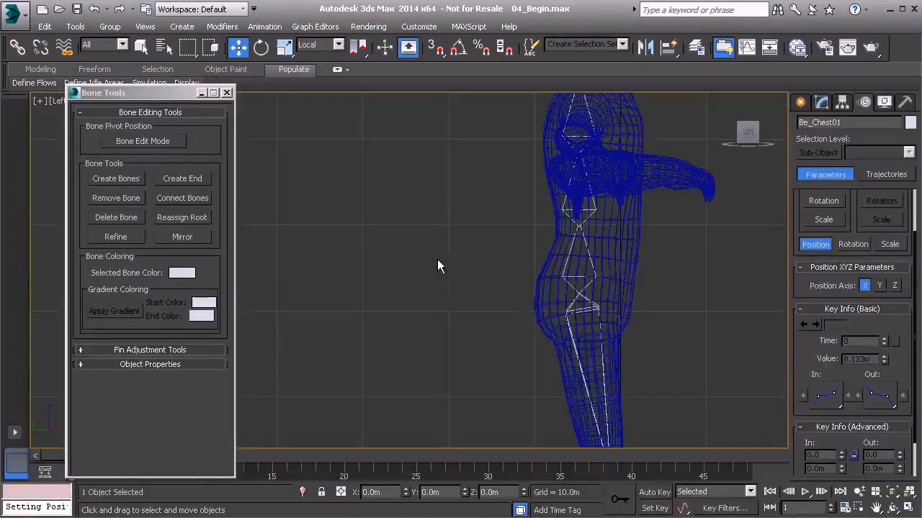
pyautogui.click(110, 179)
pyautogui.moveTo(383, 242); pyautogui.dragTo(380, 232, button='middle')
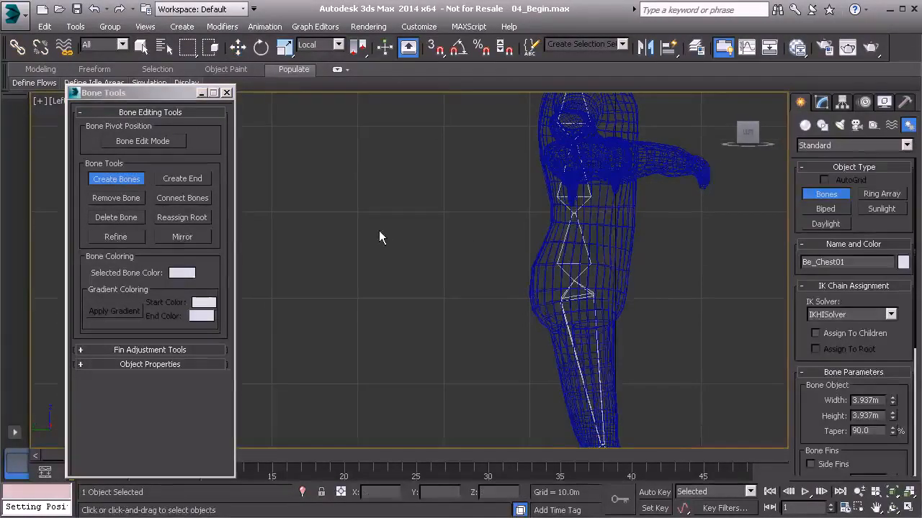
pyautogui.press('s')
pyautogui.click(443, 213)
pyautogui.click(450, 304)
pyautogui.rightClick(469, 340)
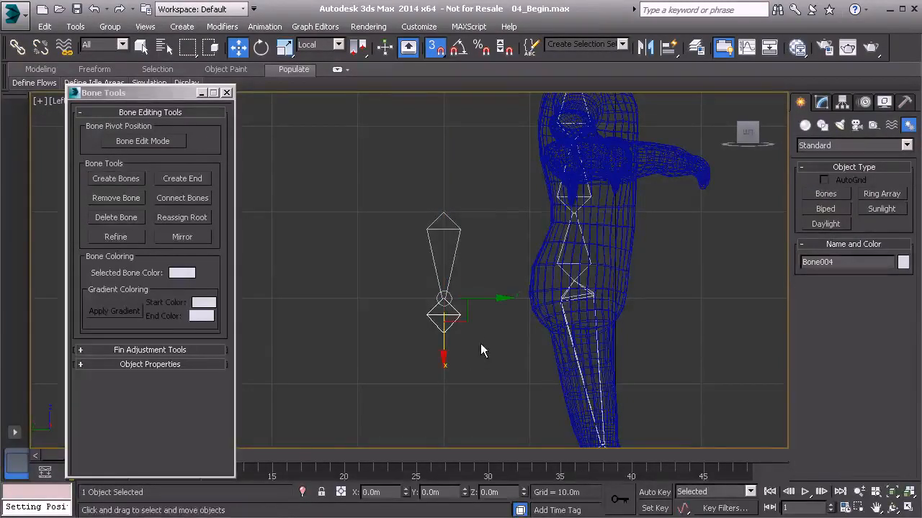
pyautogui.press('s')
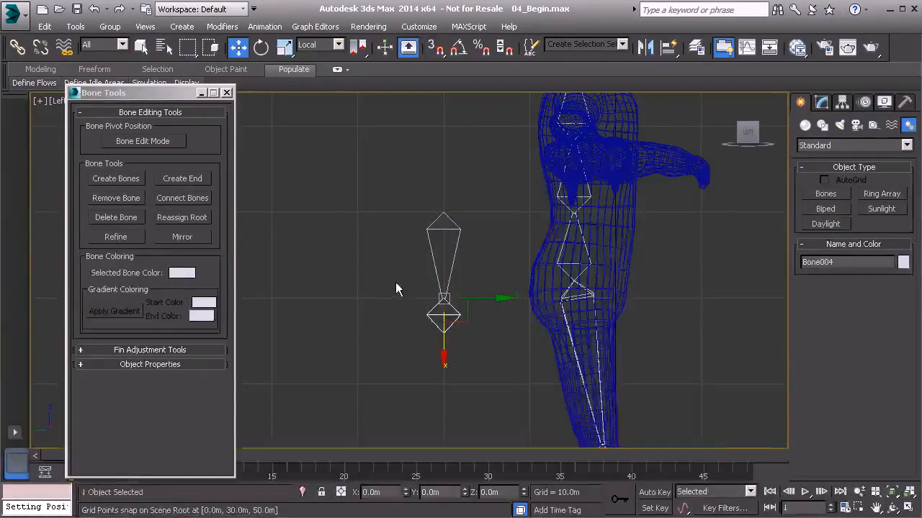
# - Quick Align the new downward-pointing bone to the root bone Bn_Root01 in the maximized Perspective view
pyautogui.hotkey('alt', 'w')
pyautogui.rightClick(510, 357)
pyautogui.hotkey('alt', 'w')
pyautogui.scroll(3, 519, 277)
pyautogui.keyDown('alt'); pyautogui.moveTo(520, 277); pyautogui.dragTo(469, 268, button='middle'); pyautogui.keyUp('alt')
pyautogui.click(513, 210)
pyautogui.keyDown('alt'); pyautogui.moveTo(513, 210); pyautogui.dragTo(486, 274, button='middle'); pyautogui.keyUp('alt')
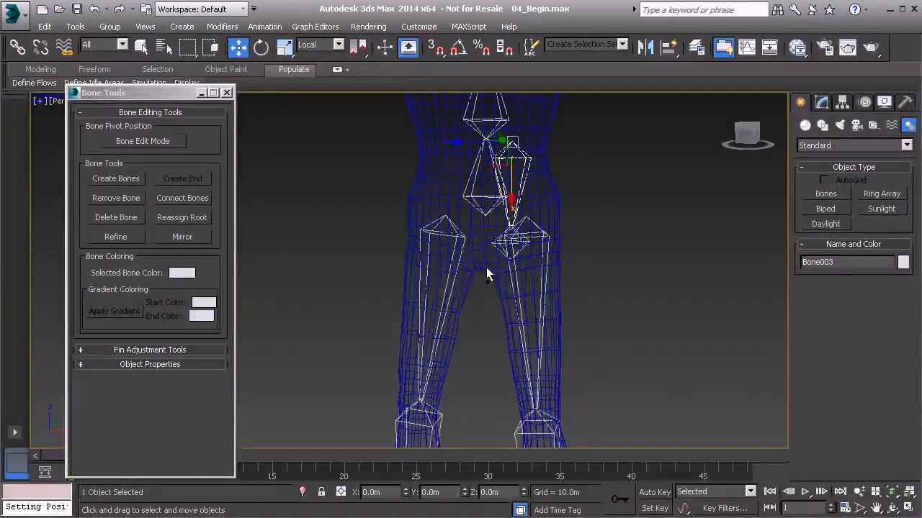
pyautogui.hotkey('shift', 'a')
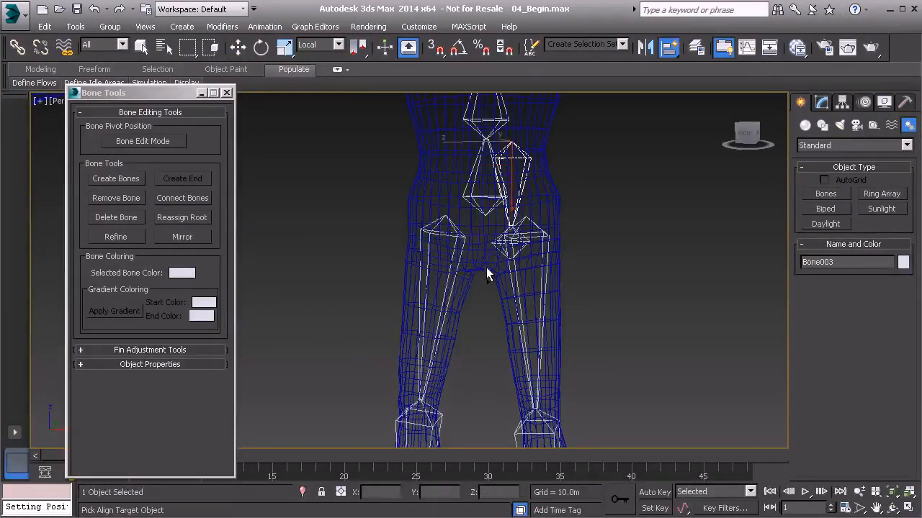
pyautogui.click(478, 209)
pyautogui.moveTo(553, 295)
pyautogui.keyDown('alt'); pyautogui.mouseDown(button='middle')
pyautogui.moveTo(494, 314)
pyautogui.moveTo(493, 302)
pyautogui.moveTo(566, 292)
pyautogui.moveTo(552, 295)
pyautogui.mouseUp(button='middle'); pyautogui.keyUp('alt')
# - Set the width and height of the downward-pointing bone between the thighs to 2 m
pyautogui.click(496, 333)
pyautogui.keyDown('alt'); pyautogui.moveTo(525, 341); pyautogui.dragTo(506, 353, button='middle'); pyautogui.keyUp('alt')
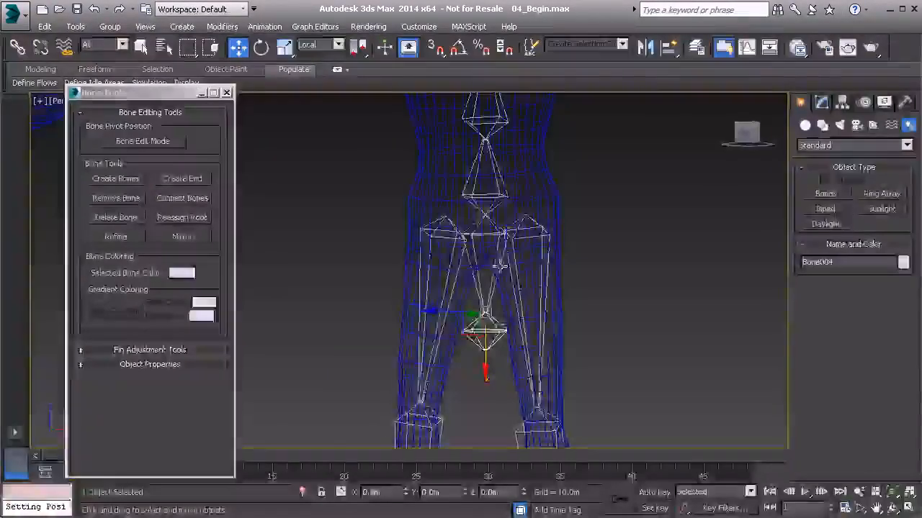
pyautogui.click(496, 268)
pyautogui.click(821, 102)
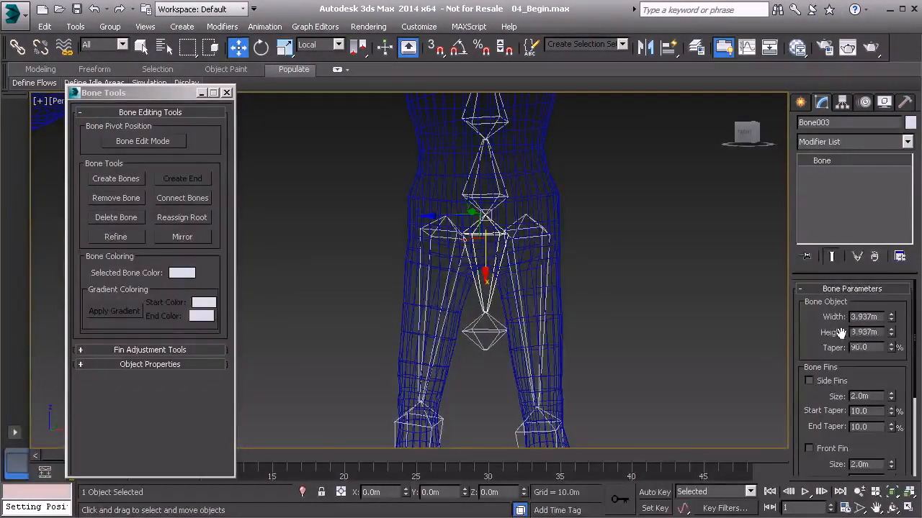
pyautogui.doubleClick(869, 317)
pyautogui.write('2')
pyautogui.press('Return')
pyautogui.write('2')
pyautogui.press('Return')
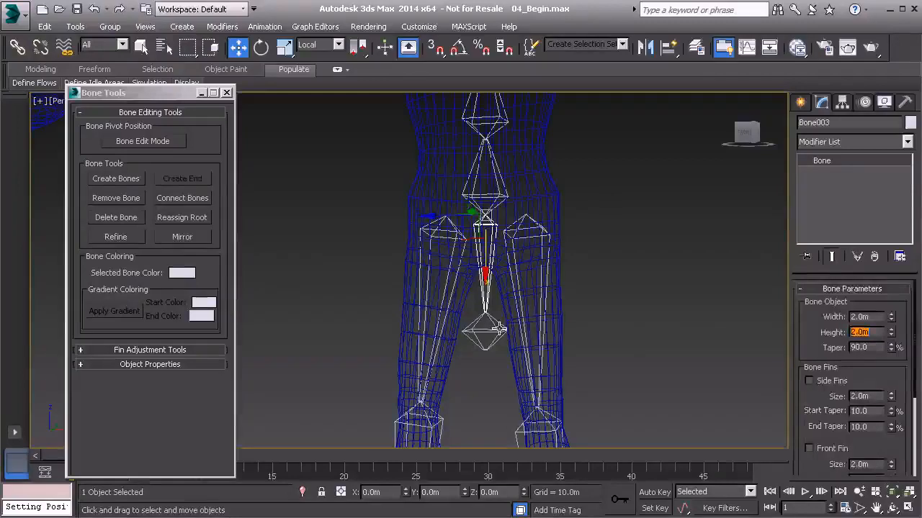
# - Delete the oversized end bone below the pelvis bone and create a new end bone matching the 2 m pelvis bone
pyautogui.click(498, 329)
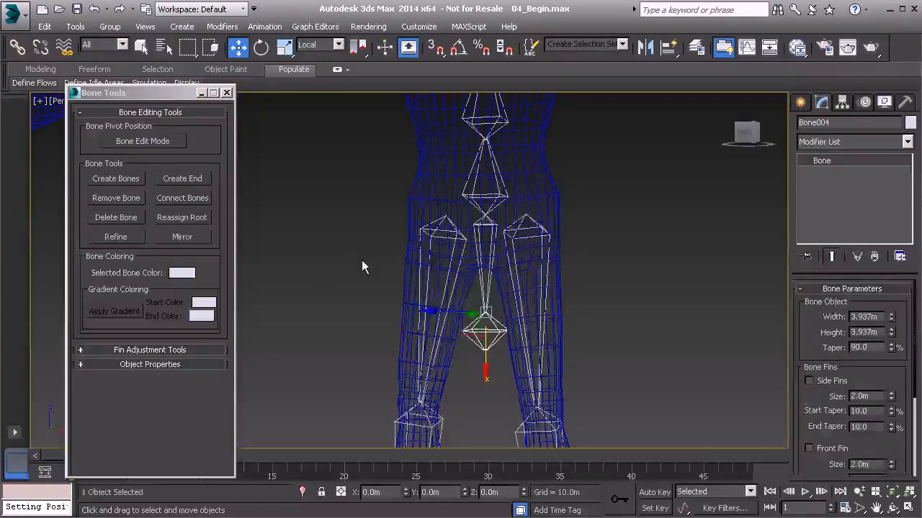
pyautogui.press('Delete')
pyautogui.click(485, 298)
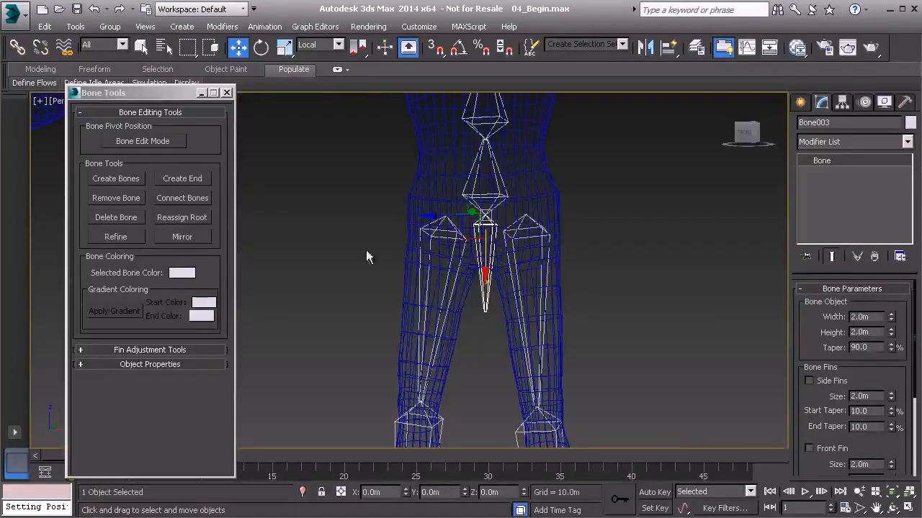
pyautogui.click(196, 178)
# - Shorten the pelvis bone in Bone Edit Mode by moving its end bone straight up to the crotch
pyautogui.click(144, 141)
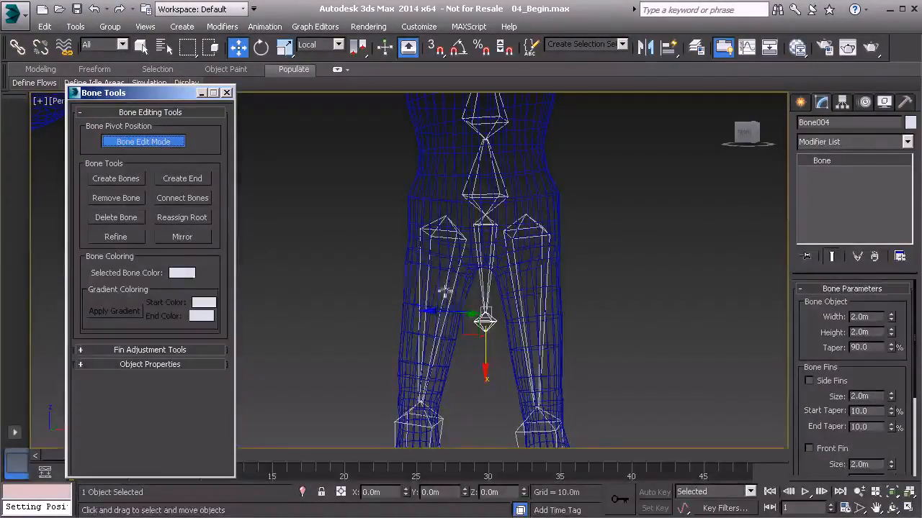
pyautogui.moveTo(488, 378); pyautogui.dragTo(489, 321)
pyautogui.click(630, 281)
pyautogui.keyDown('alt'); pyautogui.moveTo(630, 281); pyautogui.dragTo(587, 310, button='middle'); pyautogui.keyUp('alt')
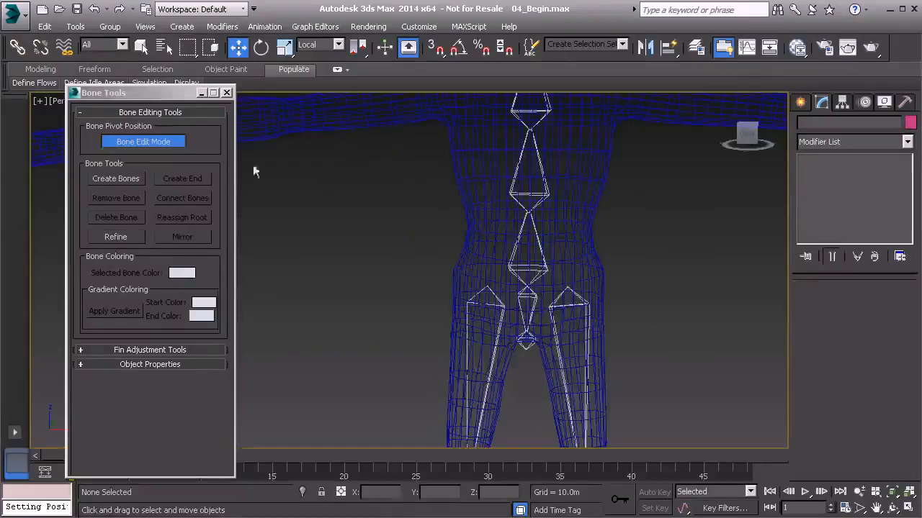
pyautogui.click(144, 141)
# - Link the pelvis bone to the root bone Bn_Root01, and link both thigh bones to the pelvis bone
pyautogui.scroll(3, 460, 308)
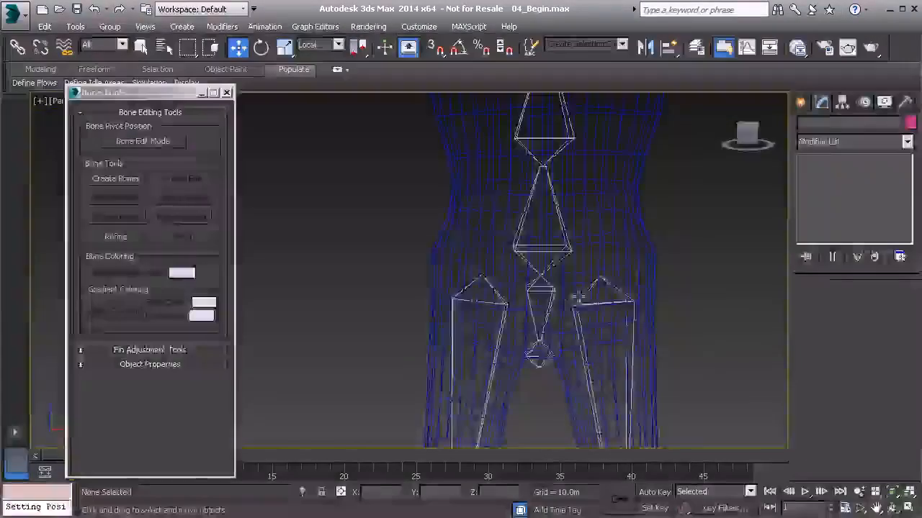
pyautogui.click(555, 295)
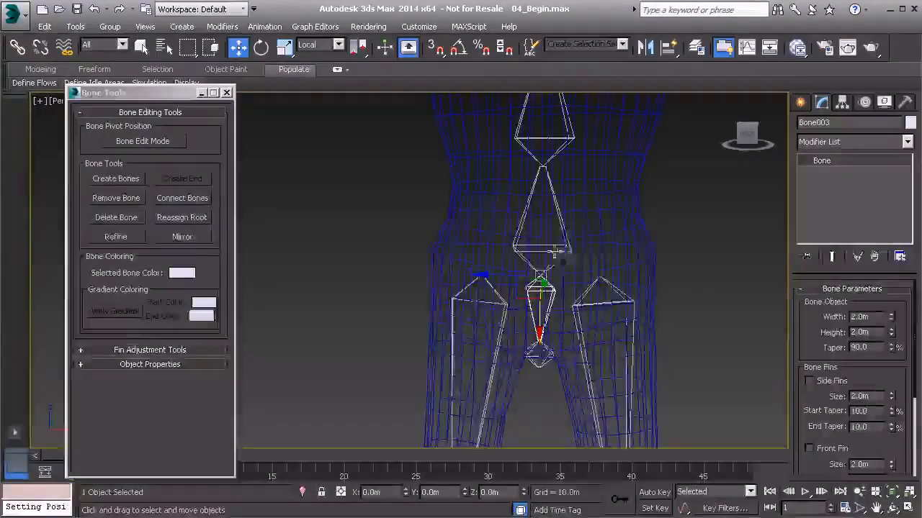
pyautogui.click(17, 48)
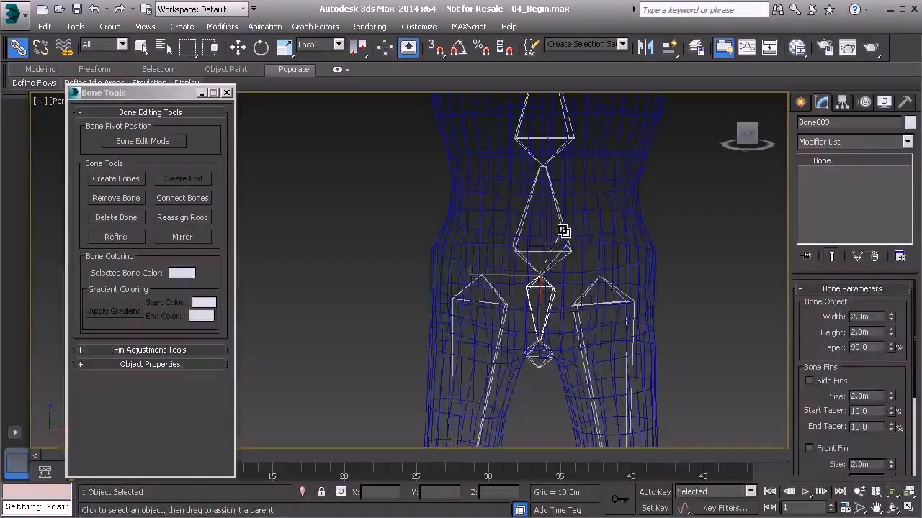
pyautogui.click(592, 305)
pyautogui.keyDown('ctrl'); pyautogui.click(501, 304); pyautogui.keyUp('ctrl')
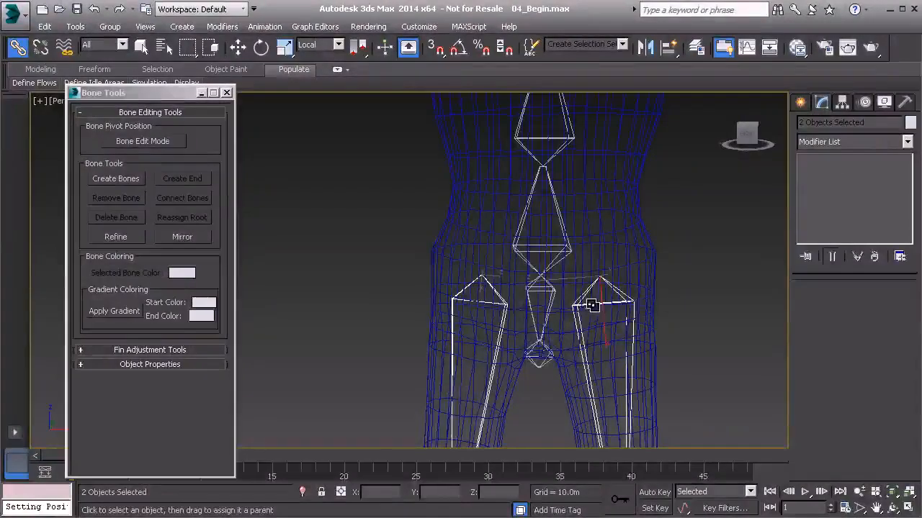
pyautogui.moveTo(578, 297); pyautogui.dragTo(578, 299)
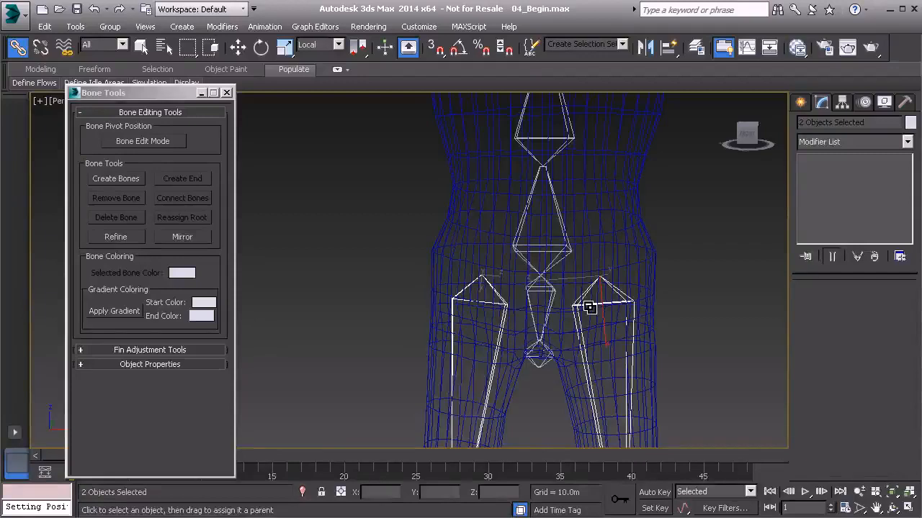
# - Check the bone linking by selecting the root bone Bn_Root01 together with its whole hierarchy
pyautogui.scroll(-5, 605, 290)
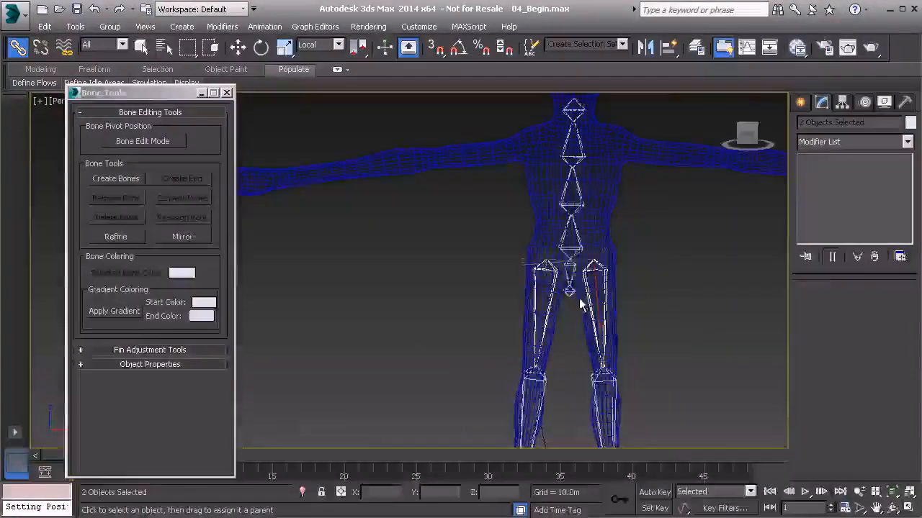
pyautogui.click(579, 242)
pyautogui.moveTo(580, 242); pyautogui.dragTo(515, 247, button='middle')
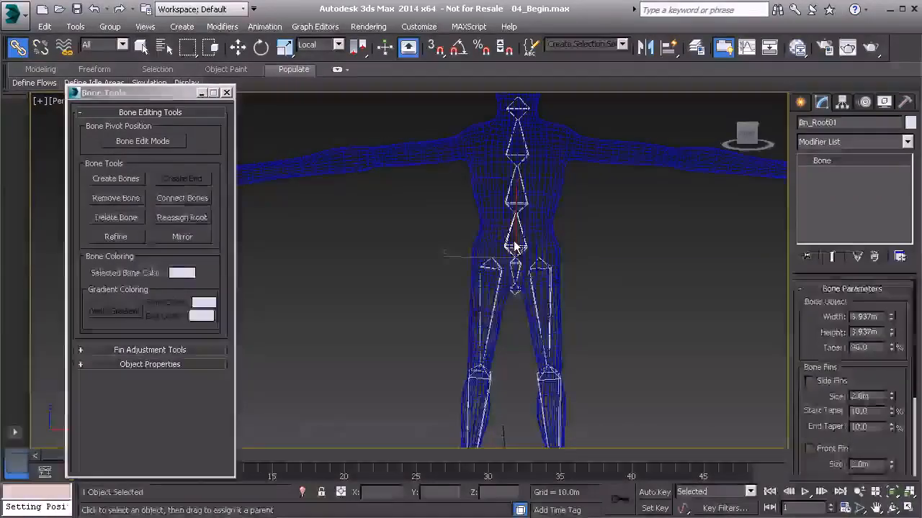
pyautogui.hotkey('ctrl', 'a')
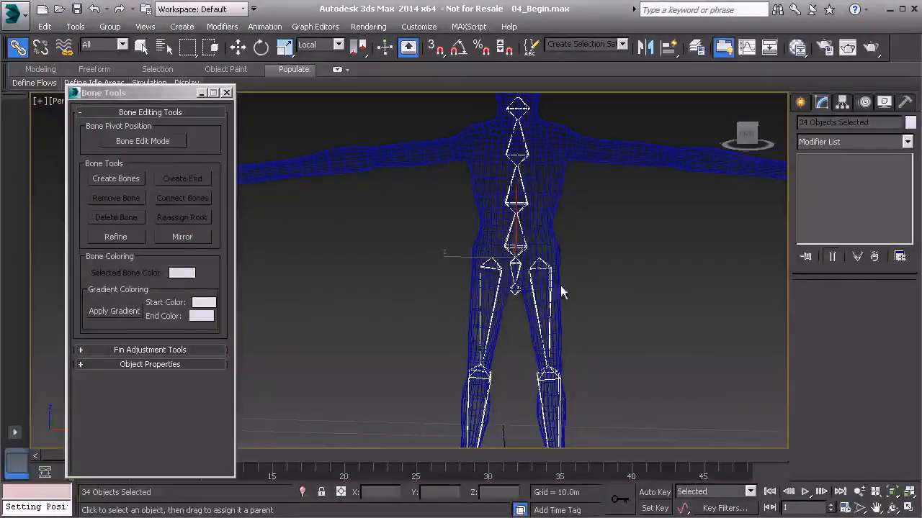
pyautogui.press('q')
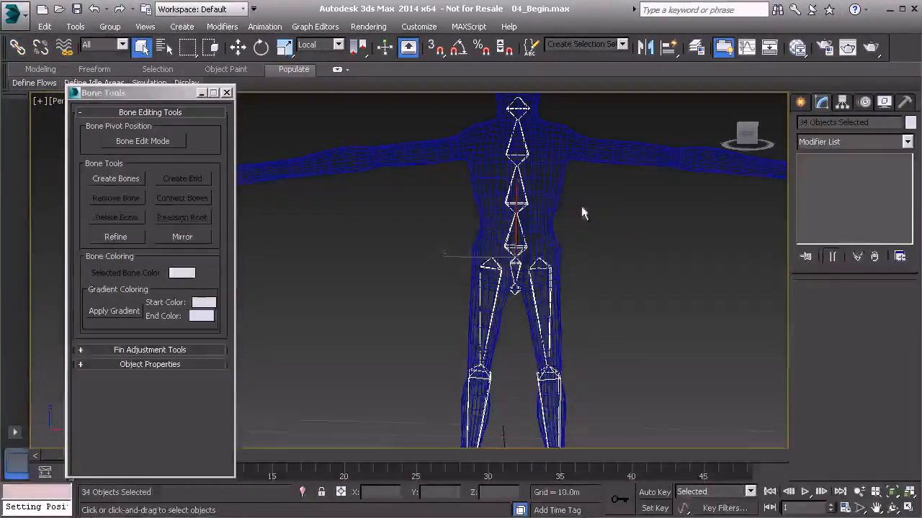
pyautogui.moveTo(527, 272); pyautogui.dragTo(509, 286, button='middle')
pyautogui.click(508, 262)
pyautogui.scroll(4, 509, 260)
pyautogui.click(501, 265)
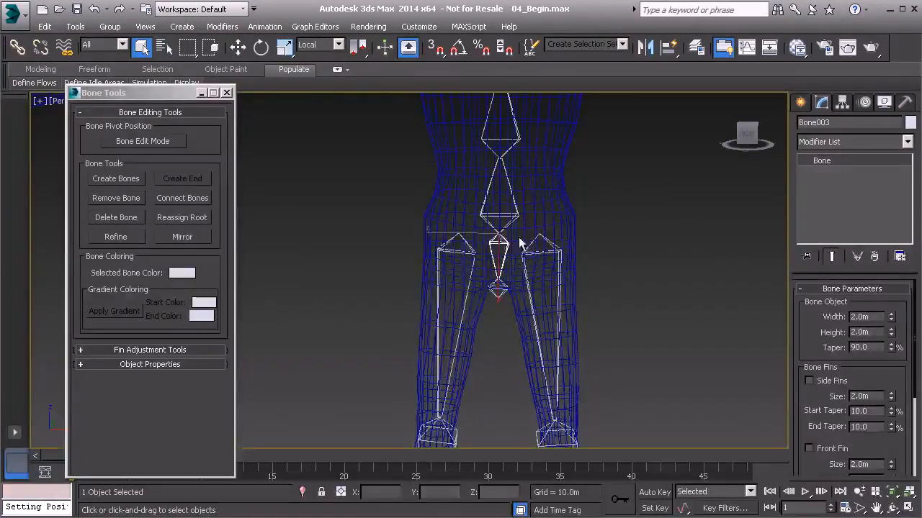
pyautogui.scroll(-3, 524, 286)
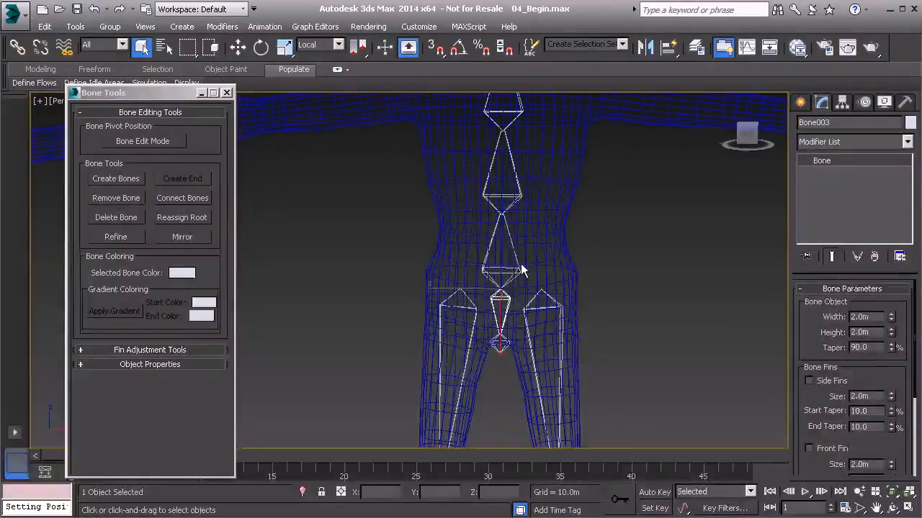
pyautogui.click(518, 265)
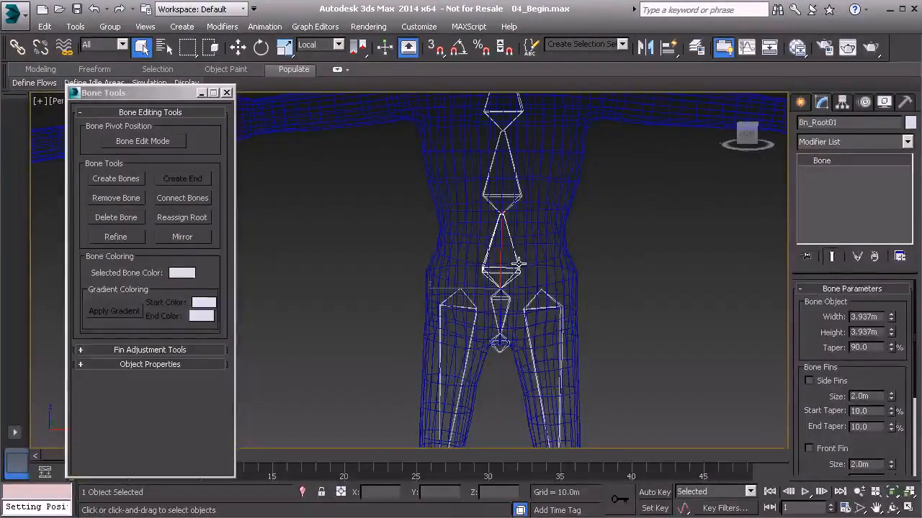
pyautogui.doubleClick(516, 257)
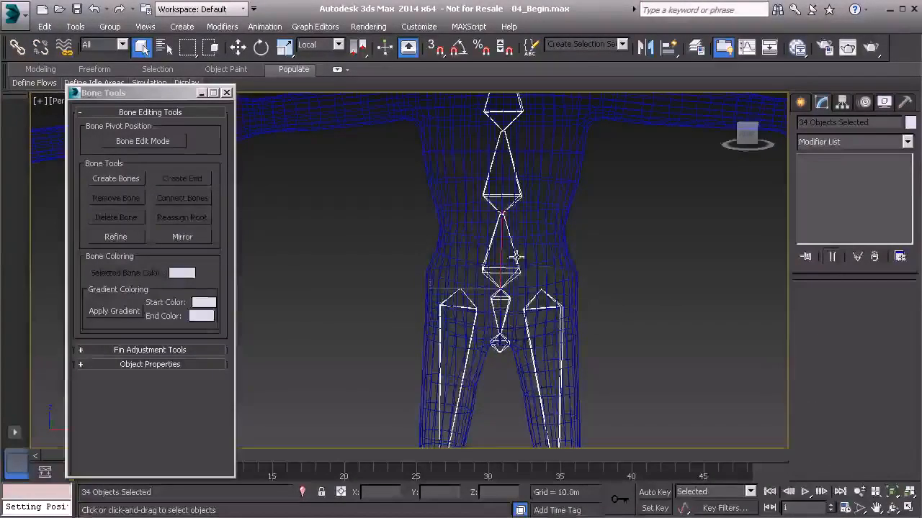
# - Apply Freeze Transform to the root bone Bn_Root01 and all of its child bones, then clear the selection
pyautogui.click(516, 266)
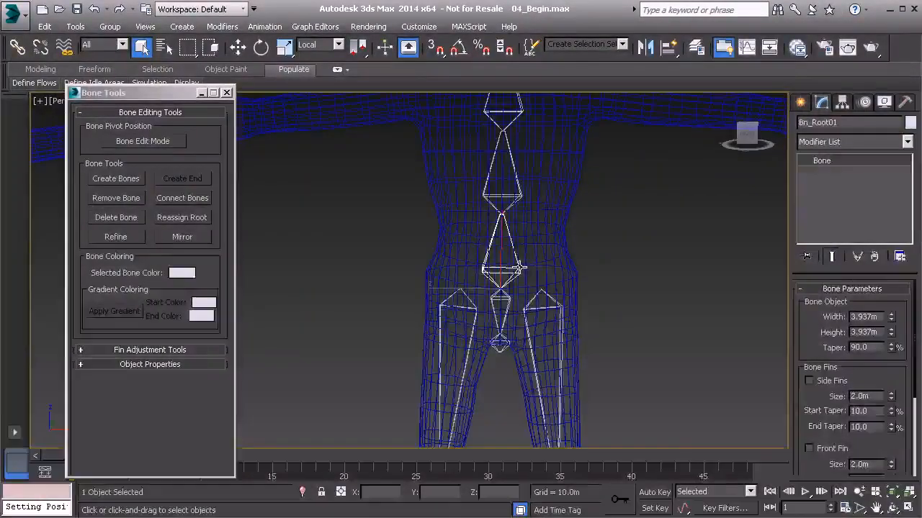
pyautogui.doubleClick(519, 269)
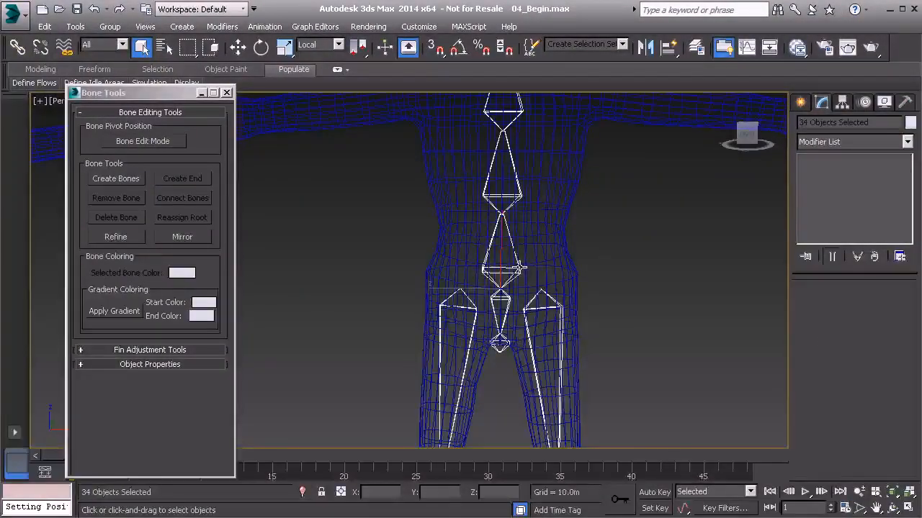
pyautogui.keyDown('alt'); pyautogui.rightClick(613, 263); pyautogui.keyUp('alt')
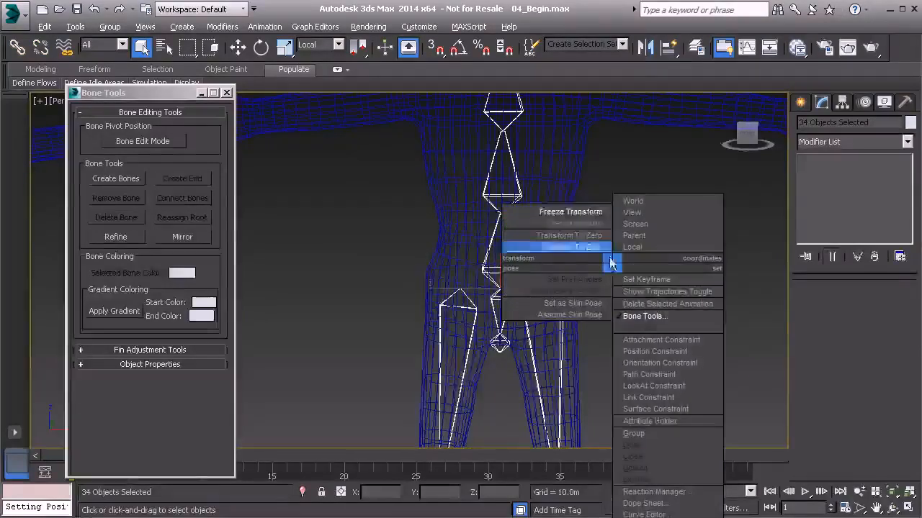
pyautogui.click(574, 212)
pyautogui.click(420, 393)
pyautogui.click(664, 282)
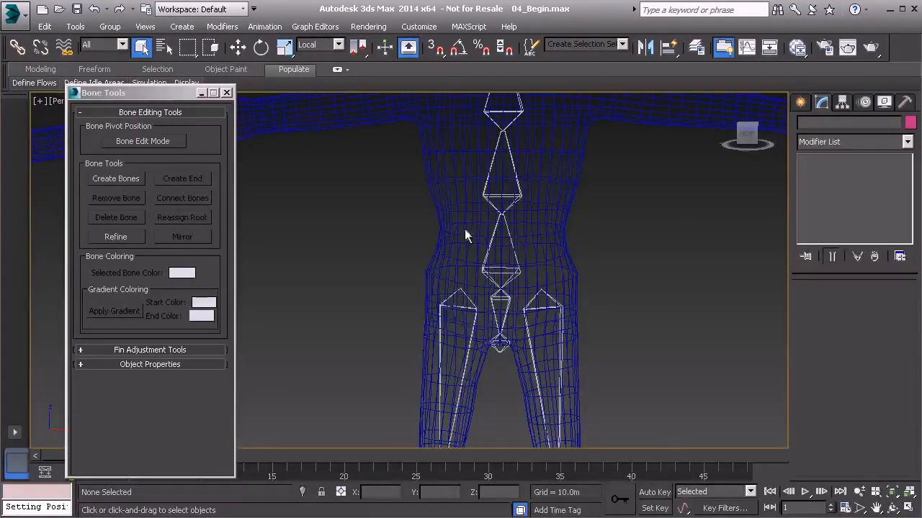
# - Test the leg and pelvis linking by rotating the pelvis bone, cancel the rotation and deselect the bone
pyautogui.click(504, 308)
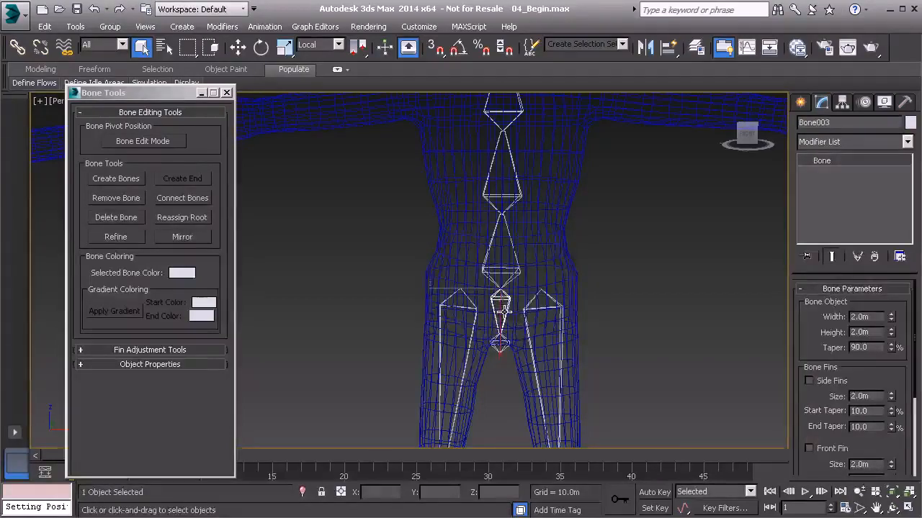
pyautogui.press('e')
pyautogui.moveTo(532, 306); pyautogui.dragTo(520, 423)
pyautogui.moveTo(557, 282); pyautogui.dragTo(588, 264)
pyautogui.rightClick(588, 267)
pyautogui.keyDown('alt'); pyautogui.moveTo(587, 266); pyautogui.dragTo(533, 404, button='middle'); pyautogui.keyUp('alt')
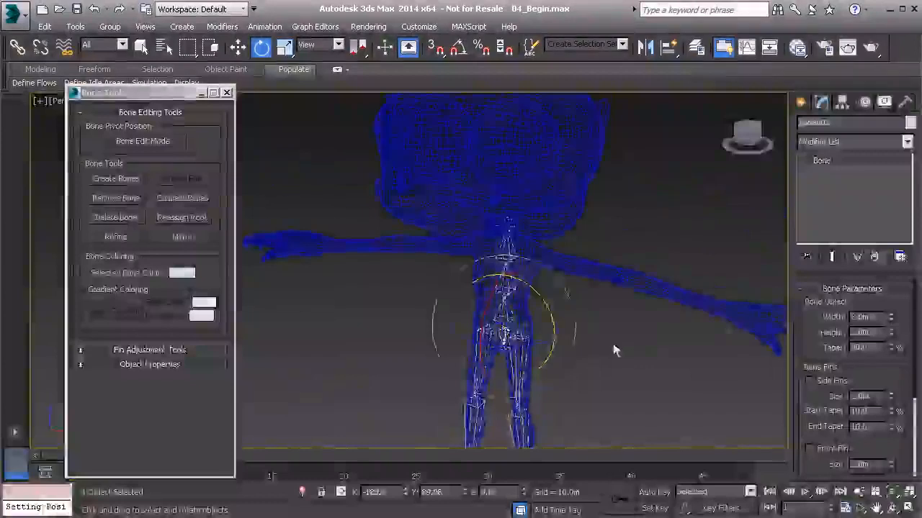
pyautogui.click(584, 331)
# - Start a new bone chain at the base of the neck in the Left view, just above the chest bone
pyautogui.scroll(3, 584, 331)
pyautogui.keyDown('alt'); pyautogui.moveTo(571, 293); pyautogui.dragTo(400, 209, button='middle'); pyautogui.keyUp('alt')
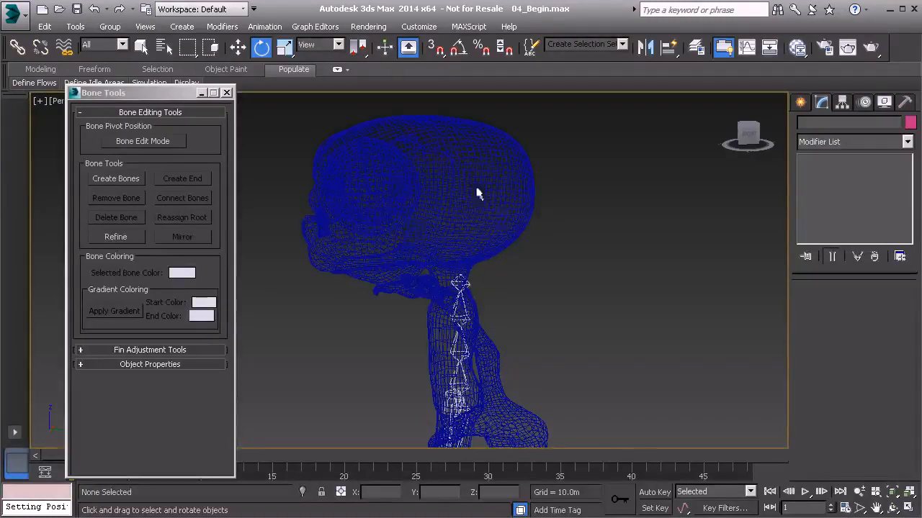
pyautogui.keyDown('alt'); pyautogui.moveTo(445, 306); pyautogui.dragTo(471, 309, button='middle'); pyautogui.keyUp('alt')
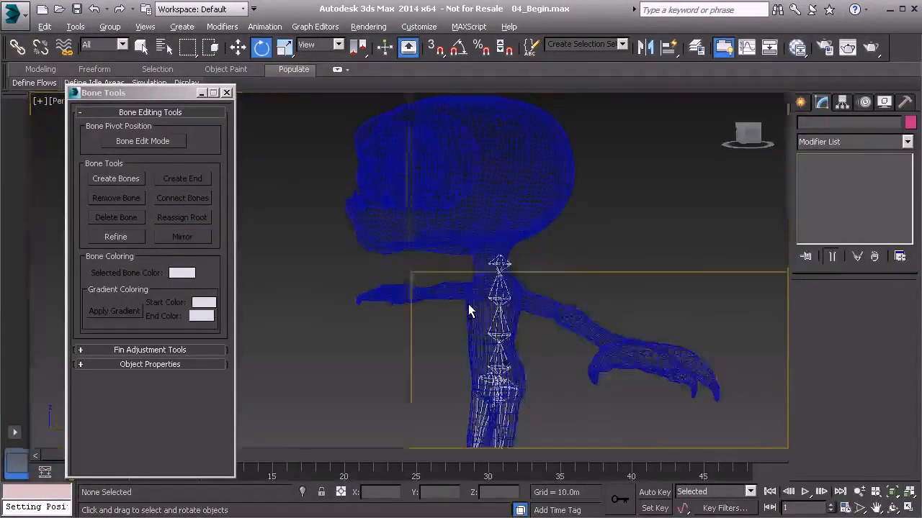
pyautogui.hotkey('alt', 'w')
pyautogui.click(373, 377)
pyautogui.hotkey('alt', 'w')
pyautogui.scroll(5, 442, 214)
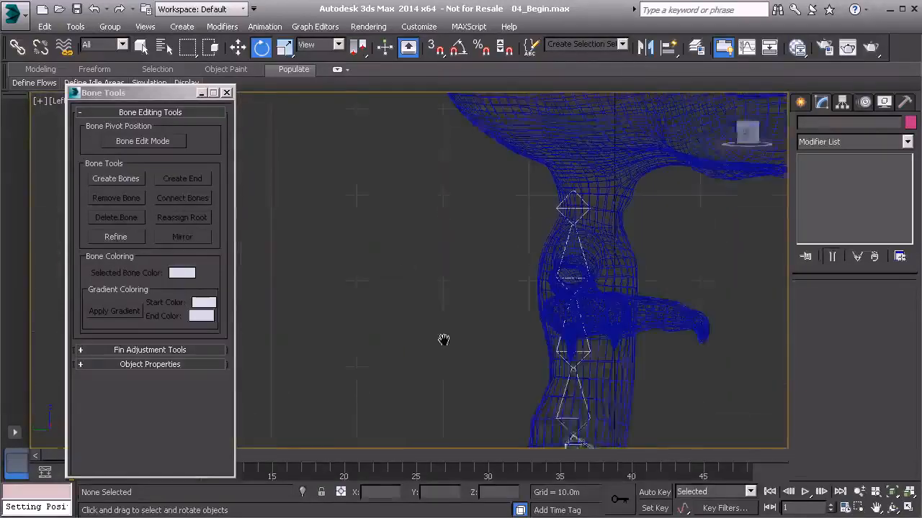
pyautogui.moveTo(491, 237); pyautogui.dragTo(421, 313, button='middle')
pyautogui.click(115, 178)
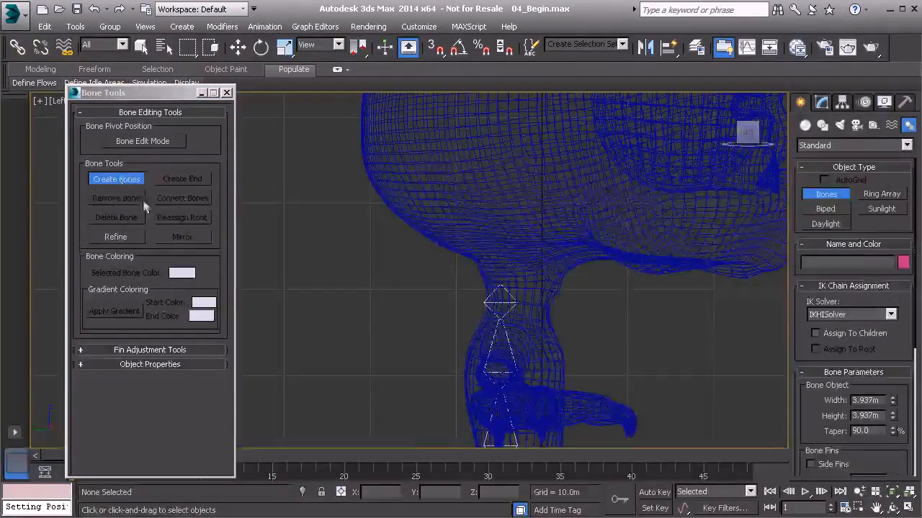
pyautogui.moveTo(435, 257); pyautogui.dragTo(408, 288, button='middle')
pyautogui.scroll(-3, 409, 288)
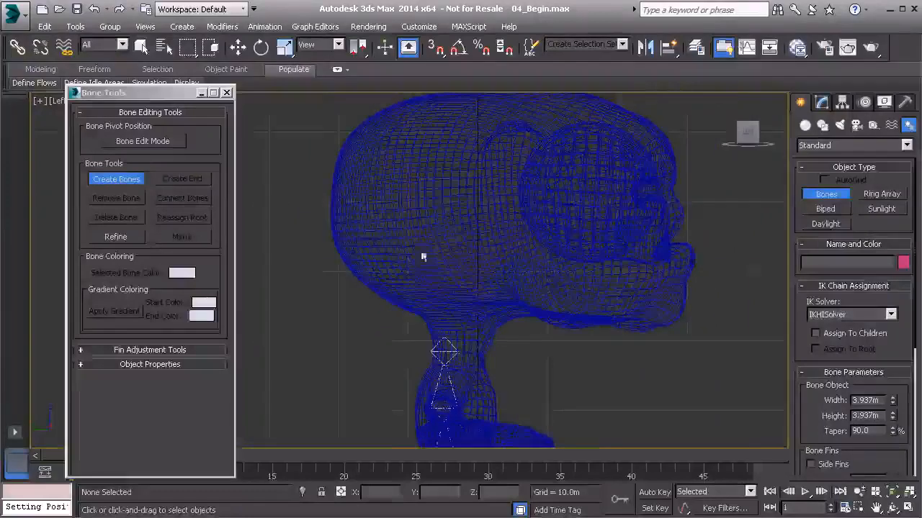
pyautogui.scroll(3, 391, 331)
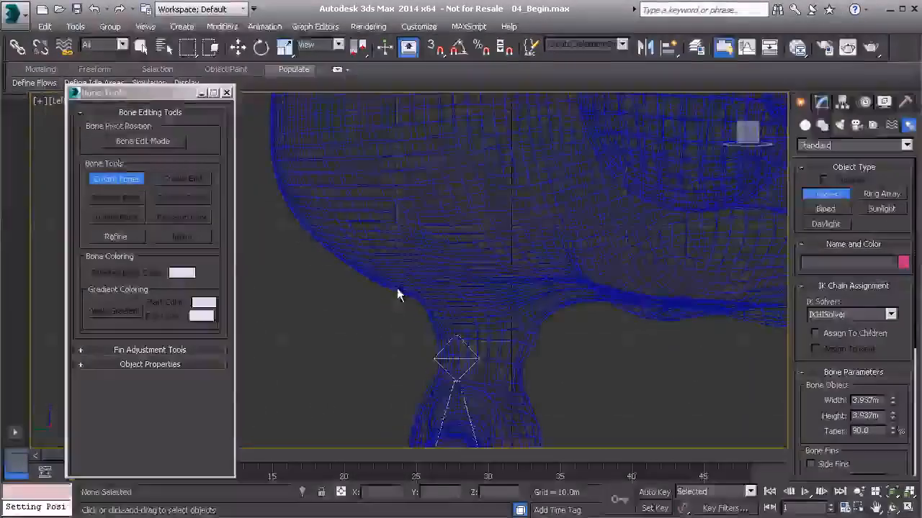
pyautogui.scroll(2, 466, 379)
pyautogui.scroll(2, 461, 375)
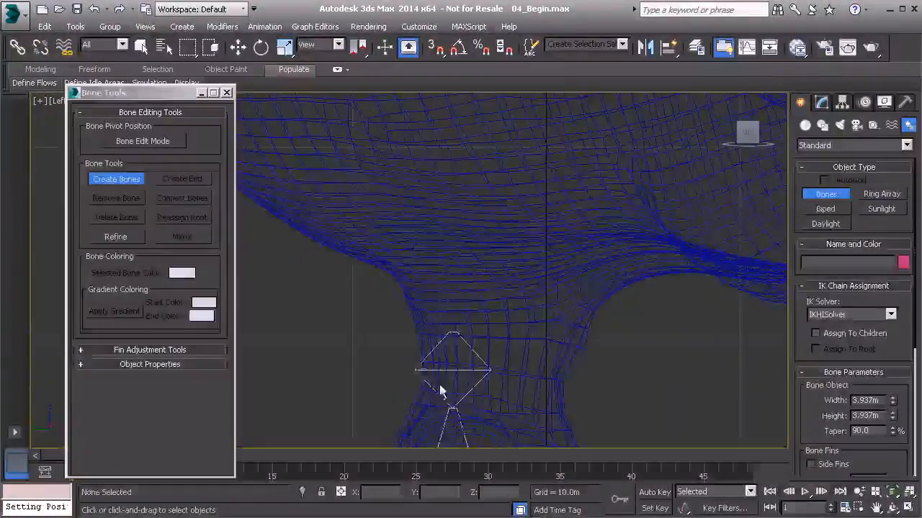
pyautogui.scroll(-3, 467, 404)
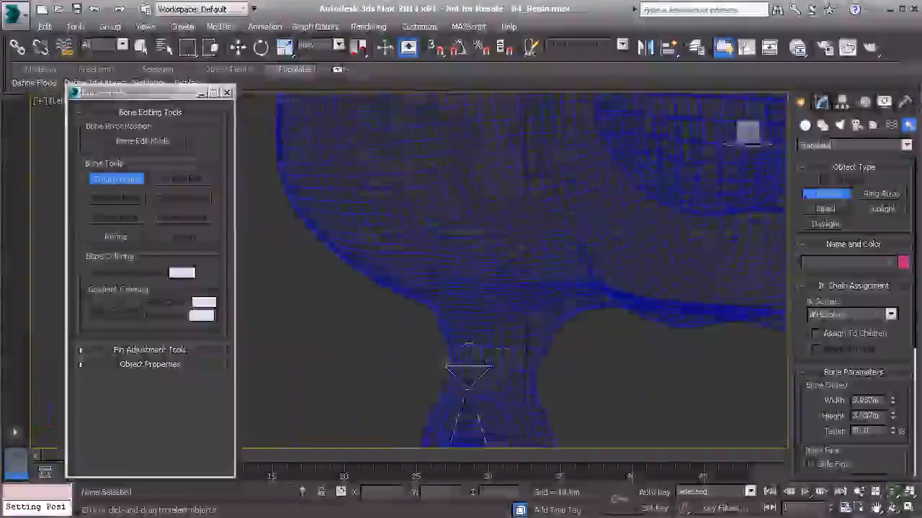
pyautogui.moveTo(463, 398); pyautogui.dragTo(398, 359, button='middle')
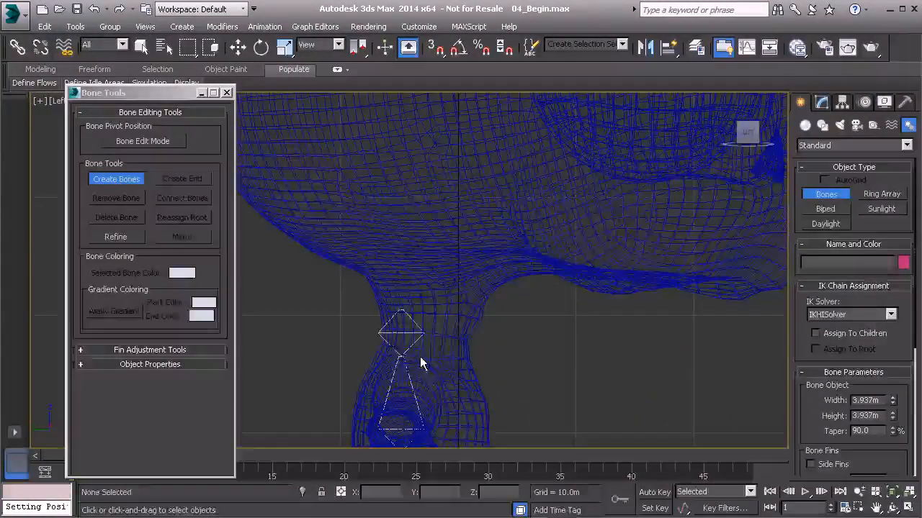
pyautogui.click(420, 355)
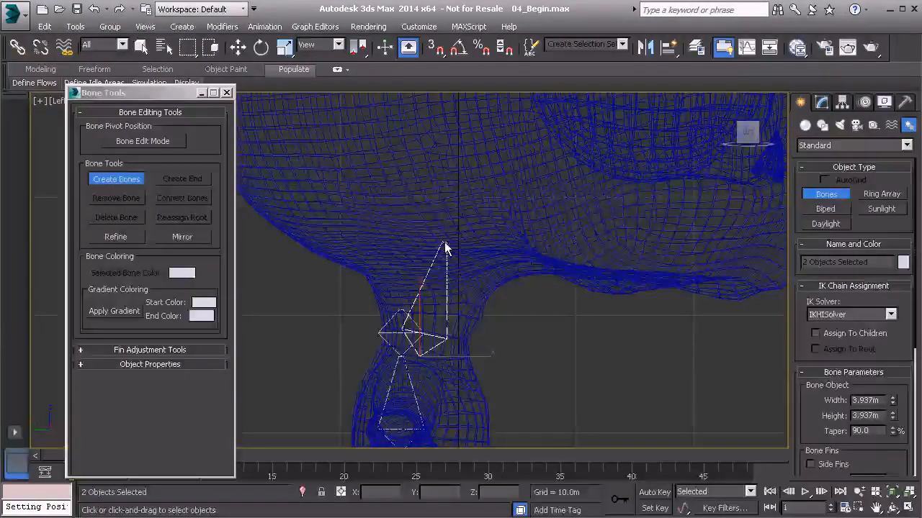
# - Draw the neck bone up to the skull base and the head bone to the top of the head, then end the chain
pyautogui.scroll(-5, 469, 251)
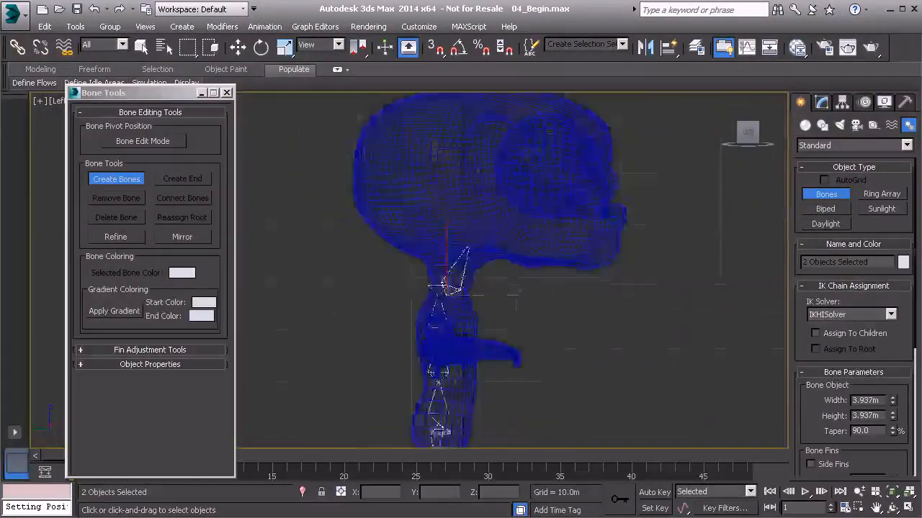
pyautogui.moveTo(446, 270); pyautogui.dragTo(439, 339, button='middle')
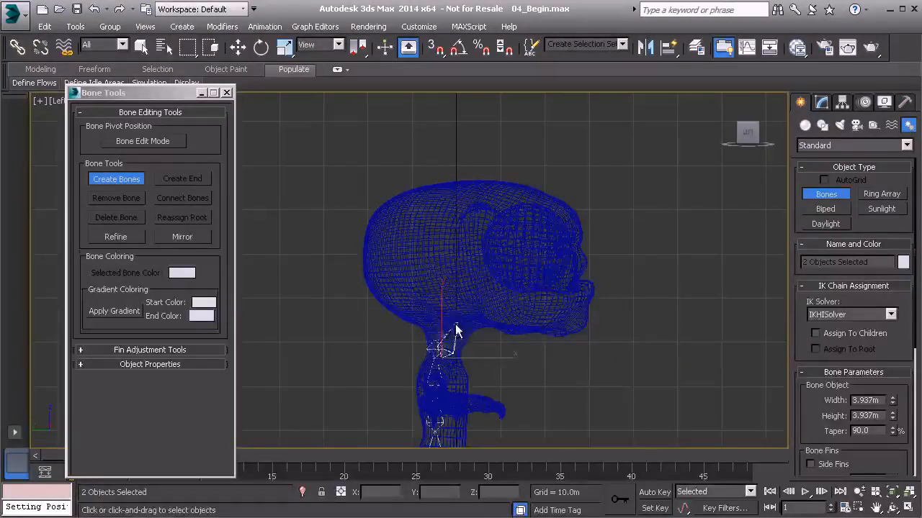
pyautogui.scroll(1, 440, 345)
pyautogui.scroll(2, 439, 351)
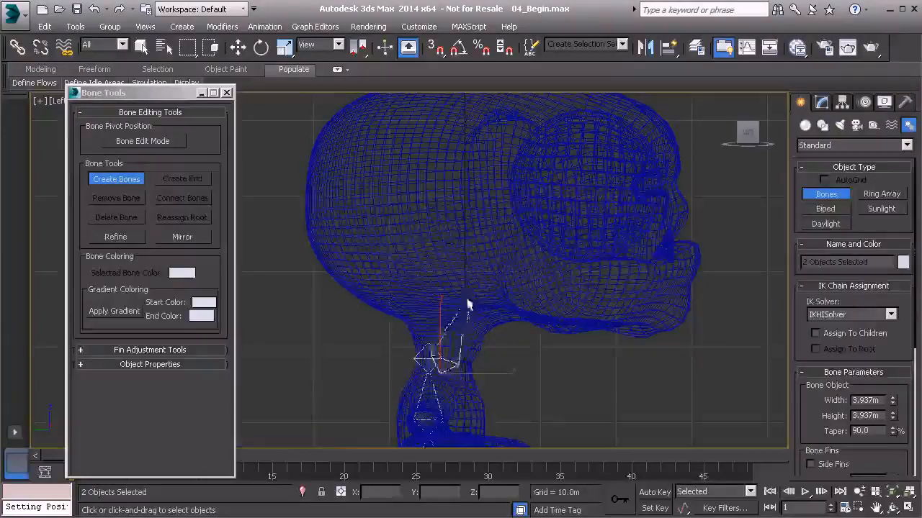
pyautogui.scroll(-1, 455, 297)
pyautogui.moveTo(453, 303); pyautogui.dragTo(442, 344, button='middle')
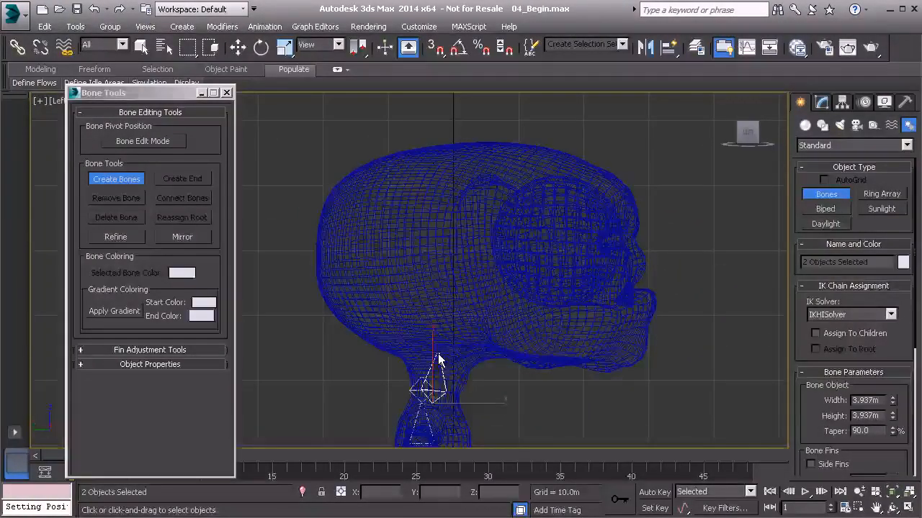
pyautogui.click(444, 148)
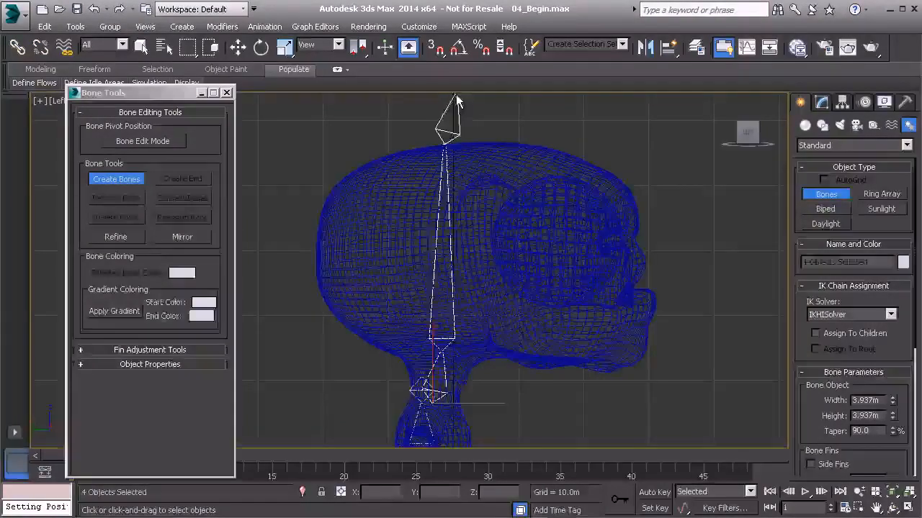
pyautogui.rightClick(453, 104)
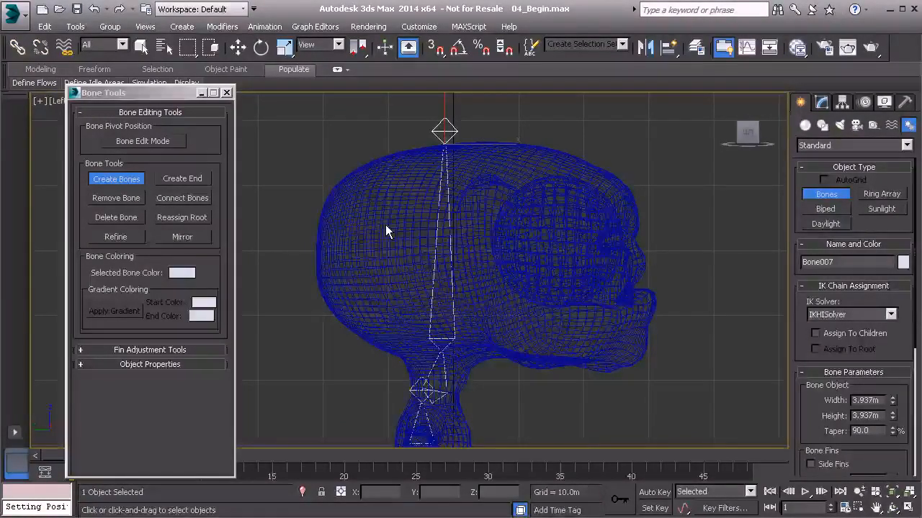
# - In Bone Edit Mode, align the base of the neck bone to the tip of the chest bone, then leave the mode
pyautogui.press('e')
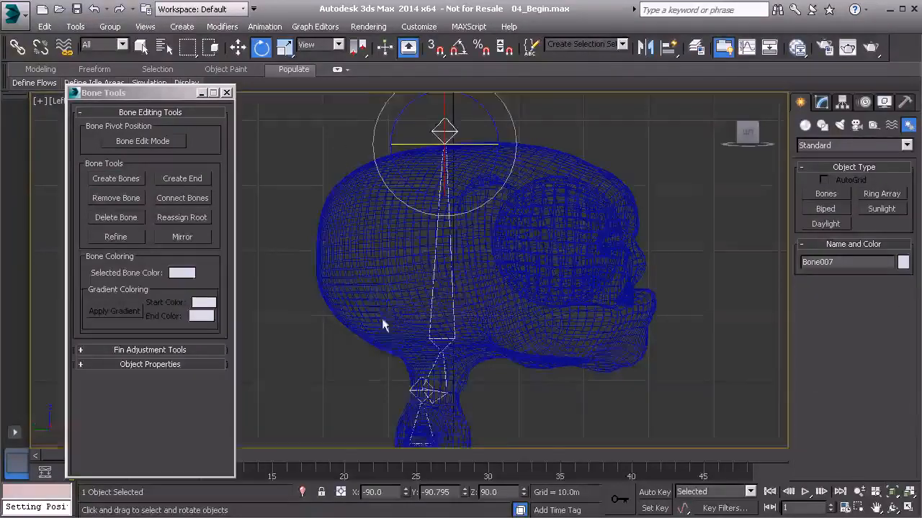
pyautogui.keyDown('alt'); pyautogui.moveTo(335, 177); pyautogui.dragTo(393, 290, button='middle'); pyautogui.keyUp('alt')
pyautogui.scroll(4, 432, 339)
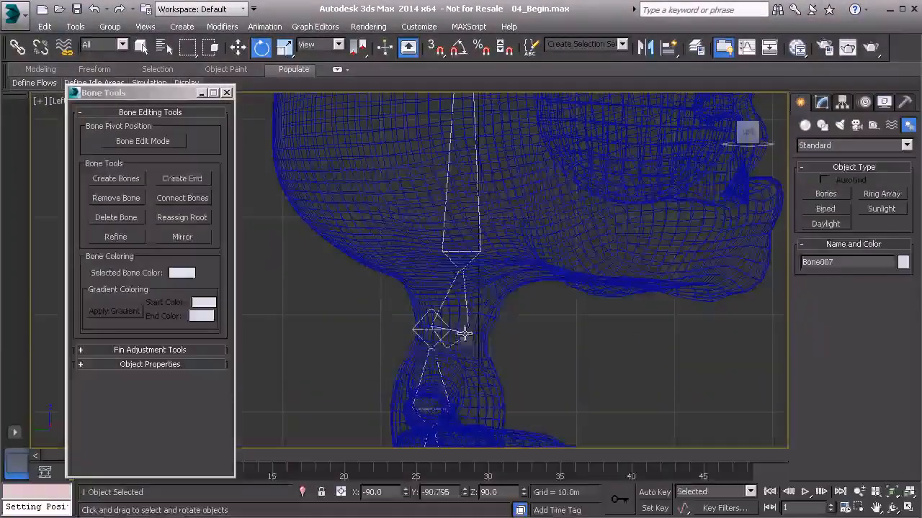
pyautogui.click(464, 334)
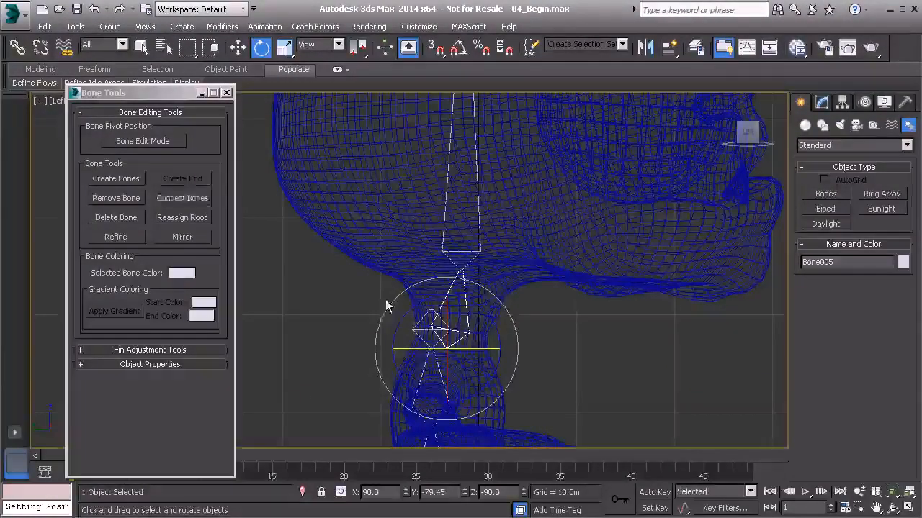
pyautogui.click(143, 141)
pyautogui.moveTo(555, 334); pyautogui.dragTo(592, 311, button='middle')
pyautogui.scroll(3, 530, 323)
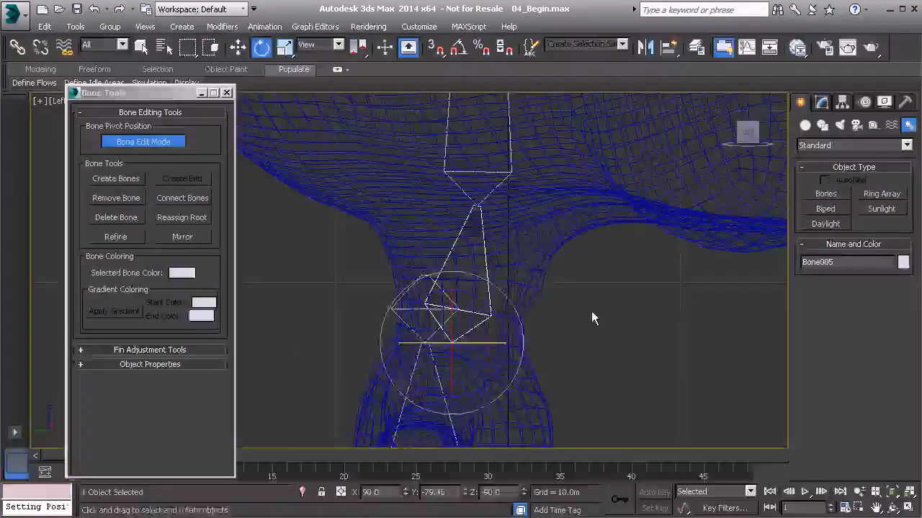
pyautogui.hotkey('alt', 'a')
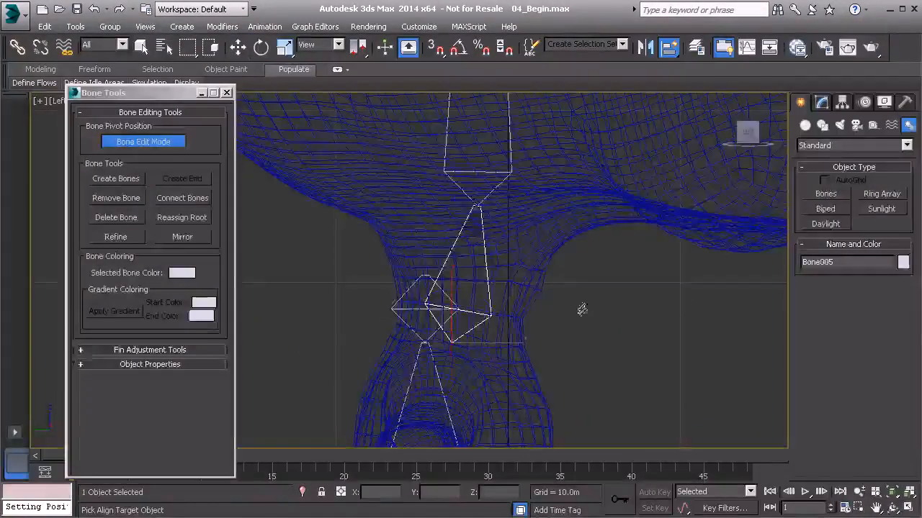
pyautogui.click(422, 342)
pyautogui.press('w')
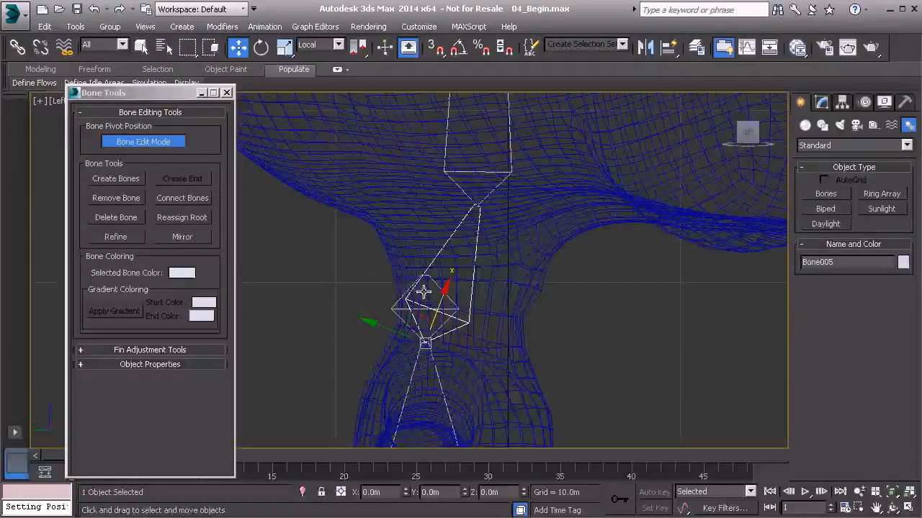
pyautogui.rightClick(303, 210)
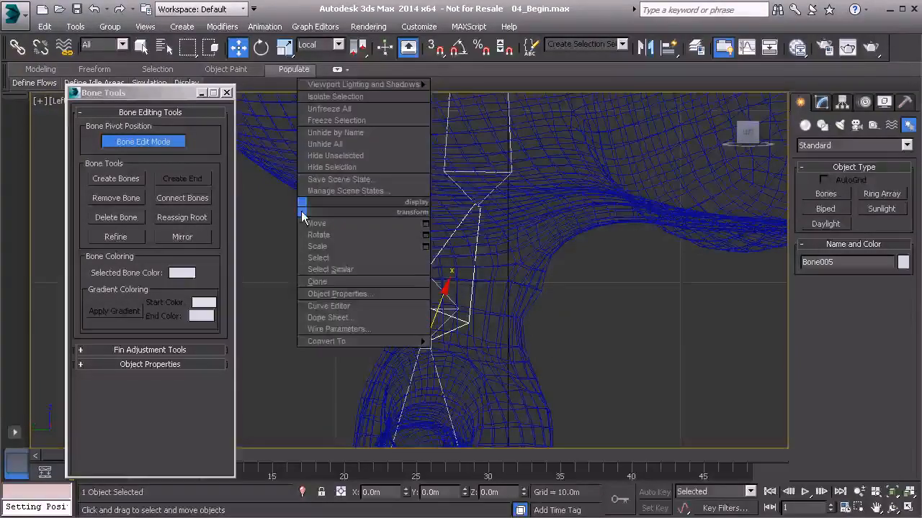
pyautogui.click(278, 210)
pyautogui.click(161, 143)
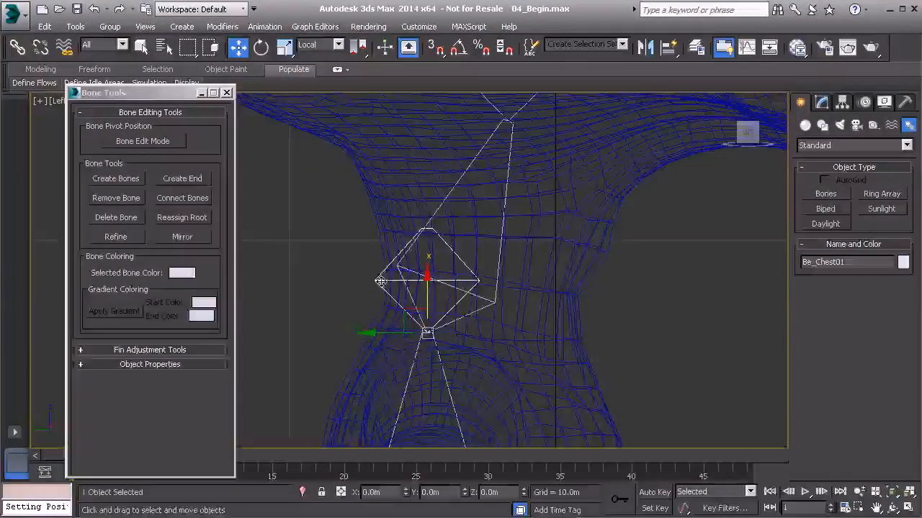
# - Delete the chest end bone Be_Chest01 that overlaps the base of the neck bone
pyautogui.click(500, 268)
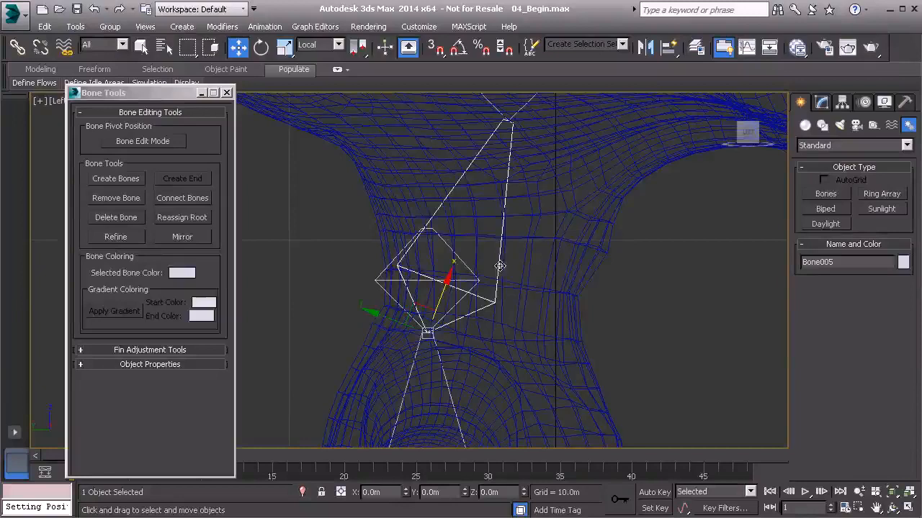
pyautogui.click(379, 282)
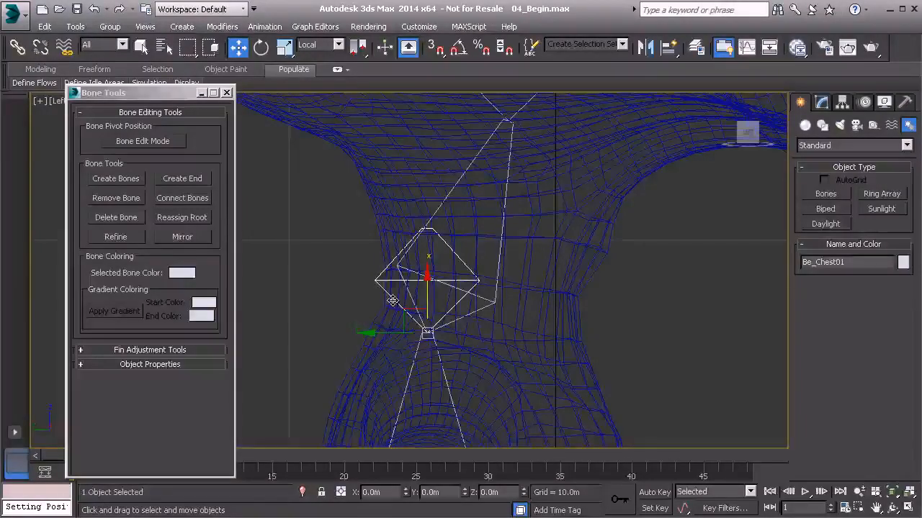
pyautogui.click(393, 300)
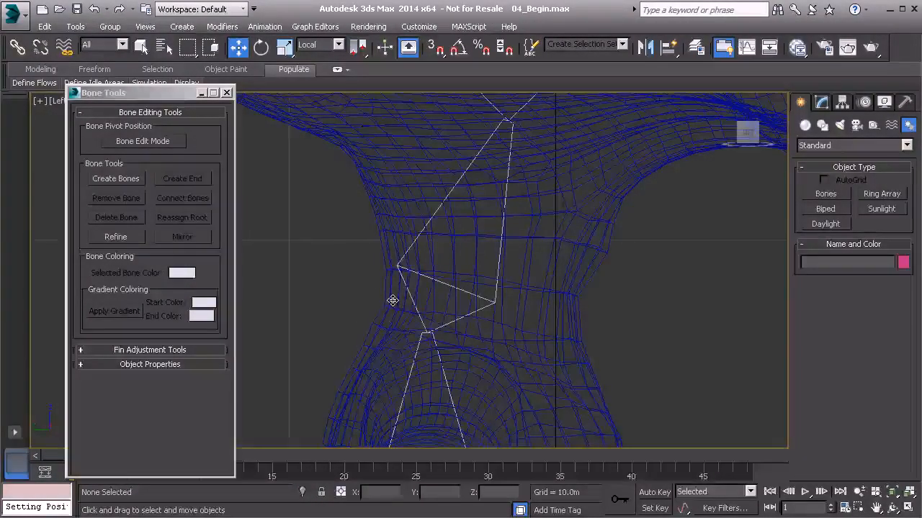
# - Link the neck bone to the chest bone directly below it
pyautogui.click(420, 229)
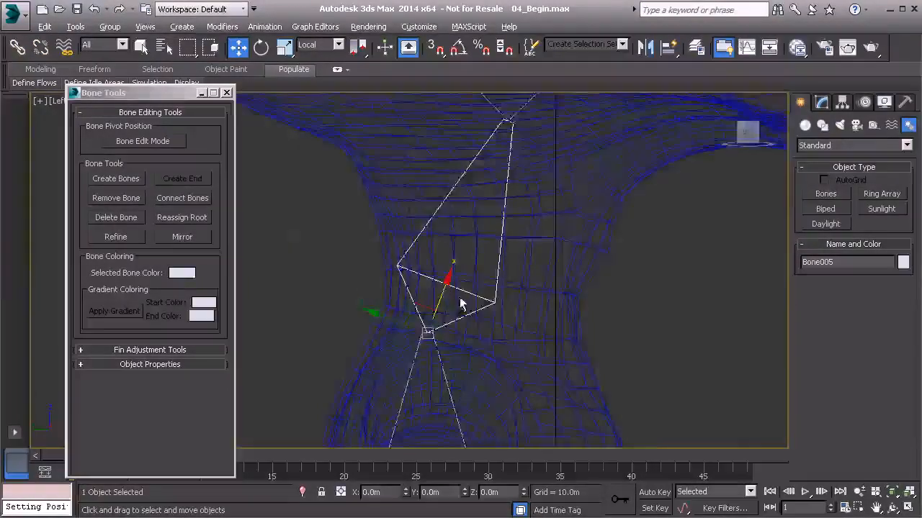
pyautogui.scroll(-4, 445, 367)
pyautogui.click(18, 47)
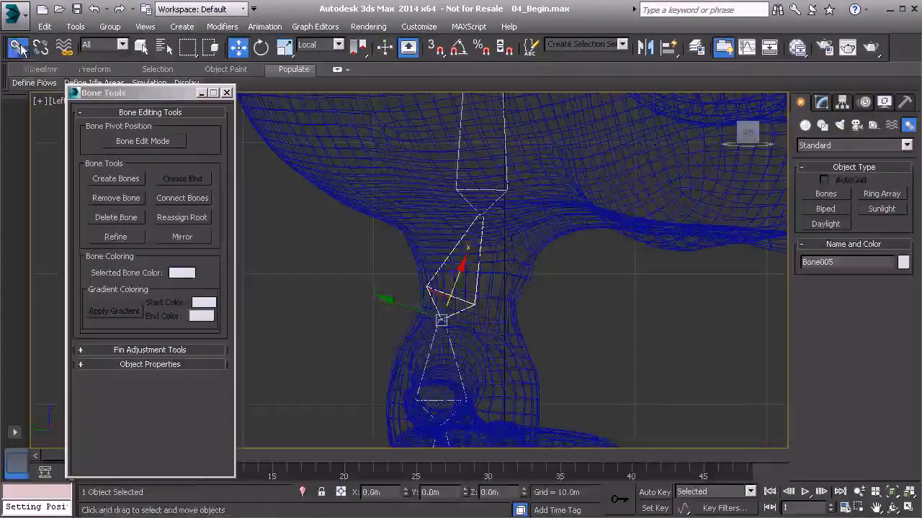
pyautogui.moveTo(502, 322); pyautogui.dragTo(455, 361)
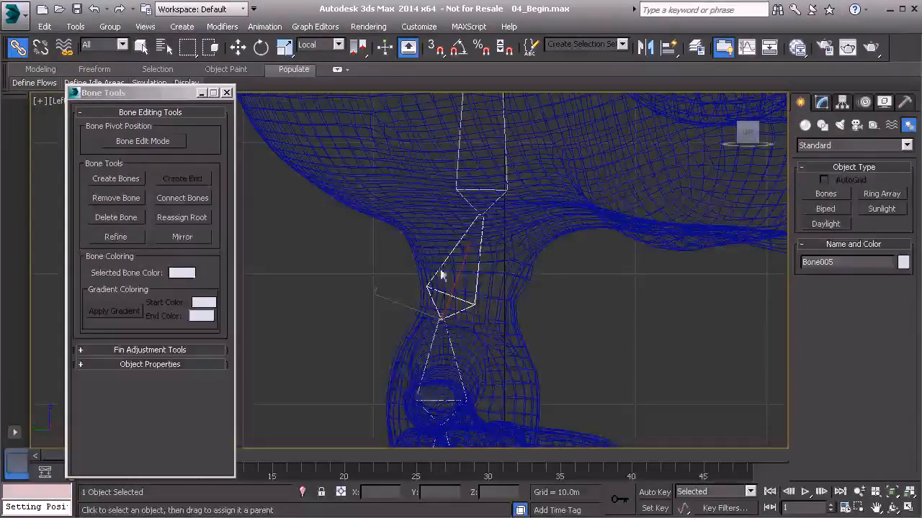
# - Check the neck and head linking in the Perspective view by selecting the root bone Bn_Root01 with its whole hierarchy
pyautogui.hotkey('alt', 'w')
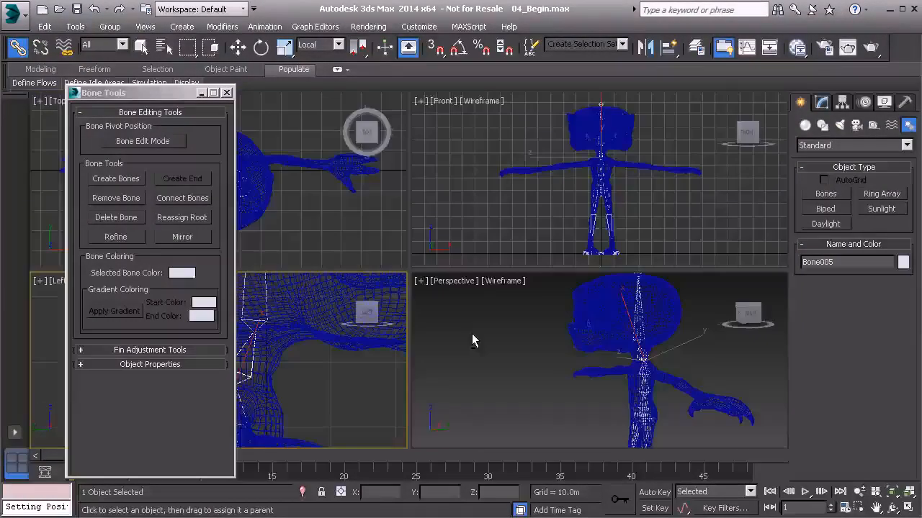
pyautogui.rightClick(483, 342)
pyautogui.hotkey('alt', 'w')
pyautogui.keyDown('alt'); pyautogui.moveTo(485, 342); pyautogui.dragTo(542, 340, button='middle'); pyautogui.keyUp('alt')
pyautogui.scroll(3, 542, 340)
pyautogui.keyDown('alt'); pyautogui.moveTo(496, 297); pyautogui.dragTo(438, 298, button='middle'); pyautogui.keyUp('alt')
pyautogui.moveTo(537, 374); pyautogui.dragTo(609, 294, button='middle')
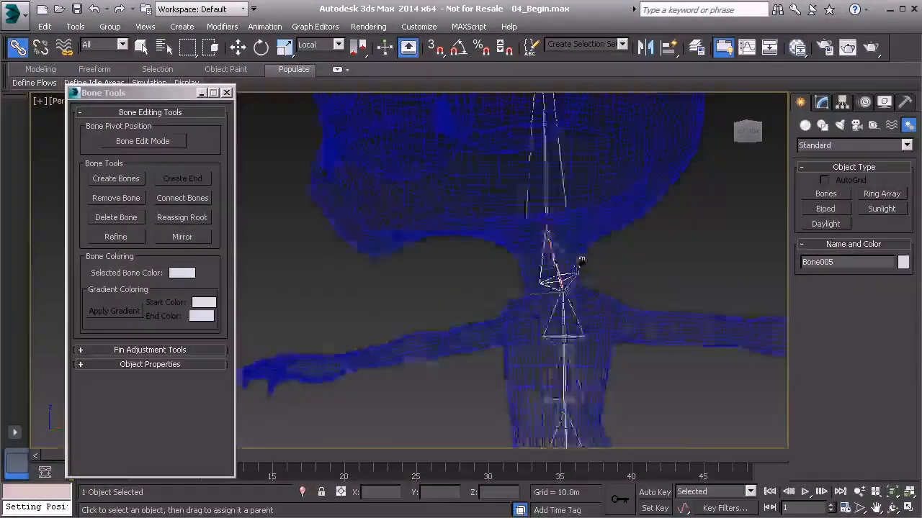
pyautogui.keyDown('alt'); pyautogui.moveTo(600, 249); pyautogui.dragTo(556, 341, button='middle'); pyautogui.keyUp('alt')
pyautogui.scroll(-3, 531, 324)
pyautogui.moveTo(521, 372); pyautogui.dragTo(503, 286, button='middle')
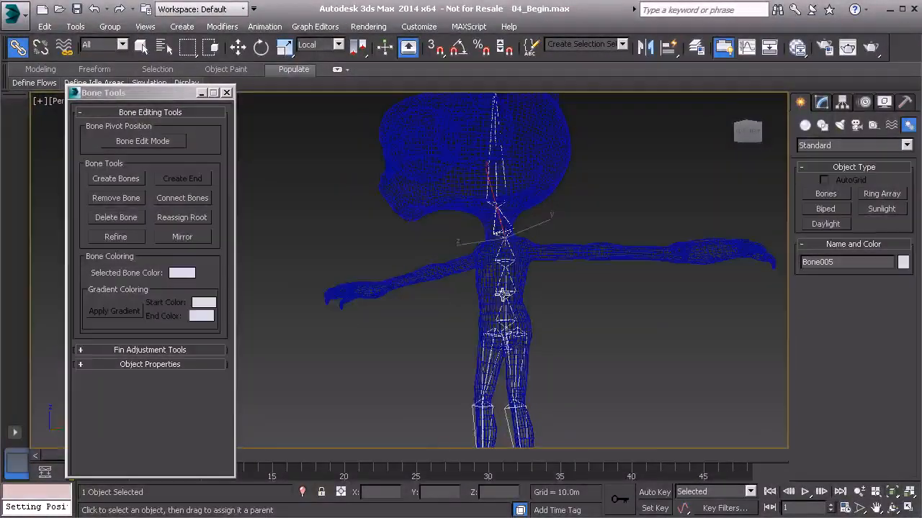
pyautogui.keyDown('alt'); pyautogui.moveTo(543, 319); pyautogui.dragTo(472, 243, button='middle'); pyautogui.keyUp('alt')
pyautogui.moveTo(486, 352); pyautogui.dragTo(504, 304, button='middle')
pyautogui.click(468, 286)
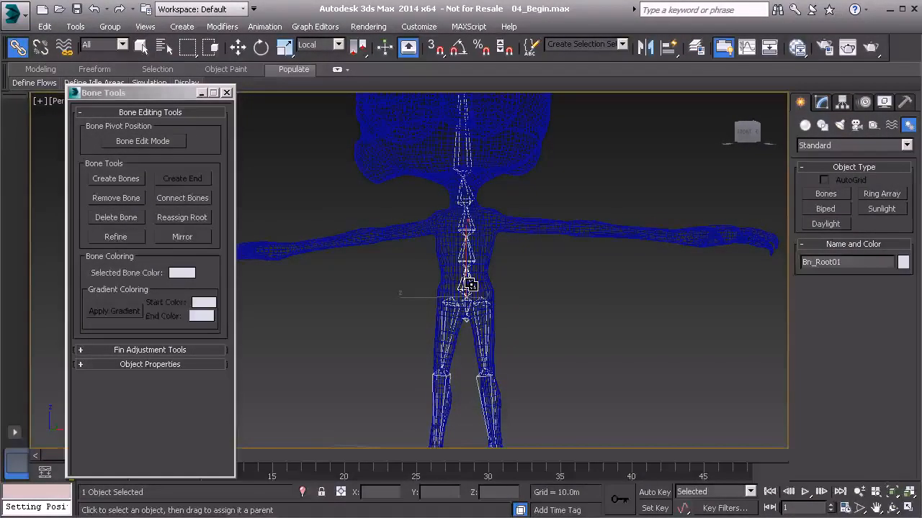
pyautogui.doubleClick(468, 286)
pyautogui.moveTo(468, 286); pyautogui.dragTo(457, 335, button='middle')
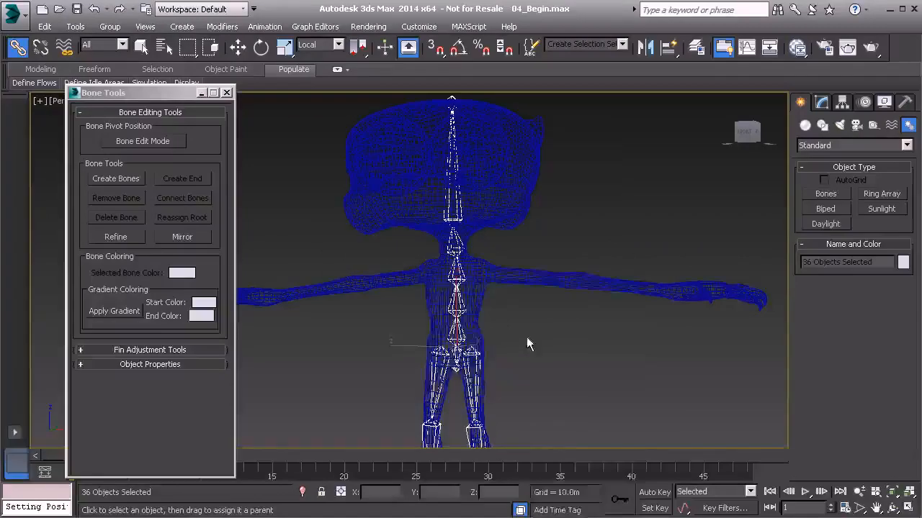
# - Freeze the transforms of all bones in the selected root hierarchy, accepting the additional layer of controllers
pyautogui.keyDown('alt'); pyautogui.rightClick(526, 336); pyautogui.keyUp('alt')
pyautogui.click(491, 277)
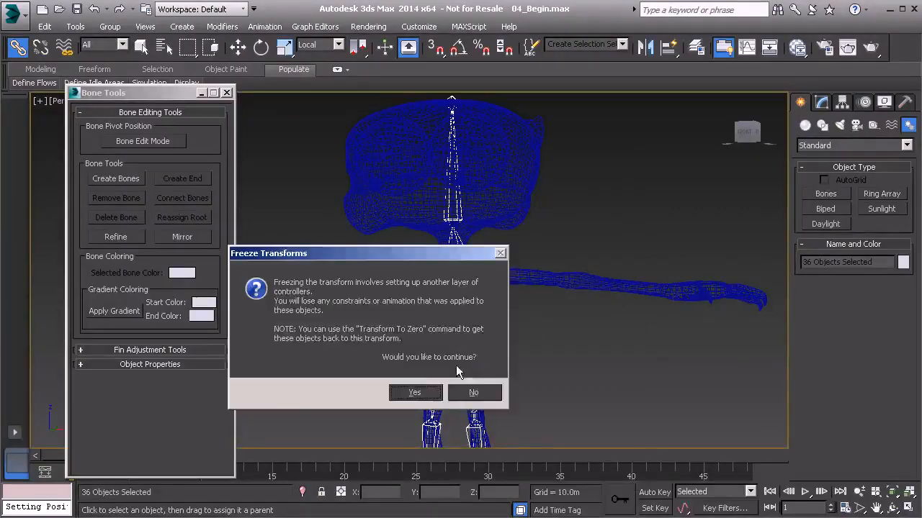
pyautogui.click(415, 393)
# - Rename the small pelvis bone between the two thigh bones as Bn_Pelvis01
pyautogui.scroll(5, 467, 275)
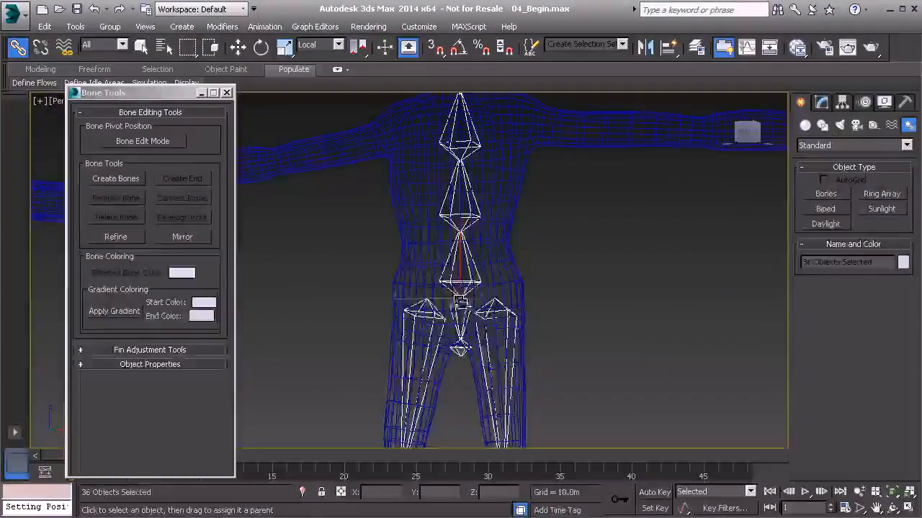
pyautogui.click(461, 311)
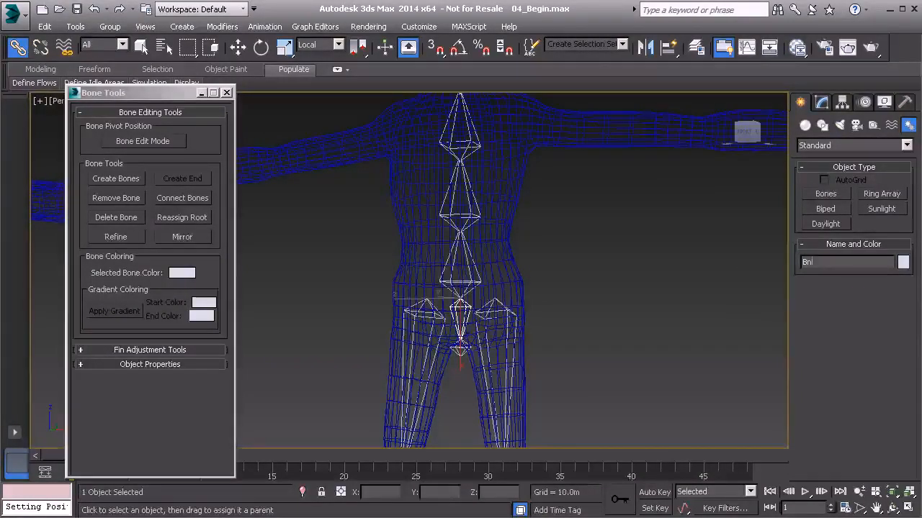
pyautogui.write('Pelvi')
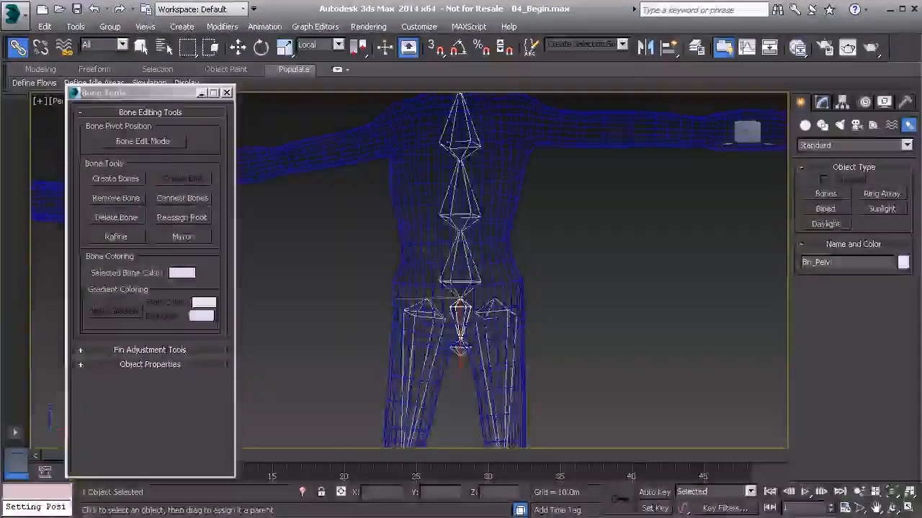
pyautogui.write('s01')
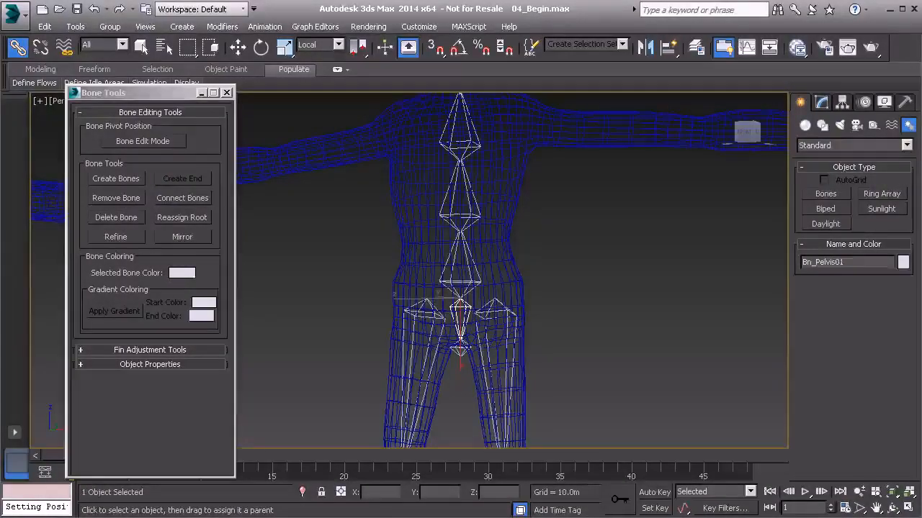
# - Reuse the pelvis bone's name for the end bone at its tip, changing the prefix so it reads Be_Pelvis01
pyautogui.doubleClick(856, 262)
pyautogui.hotkey('ctrl', 'c')
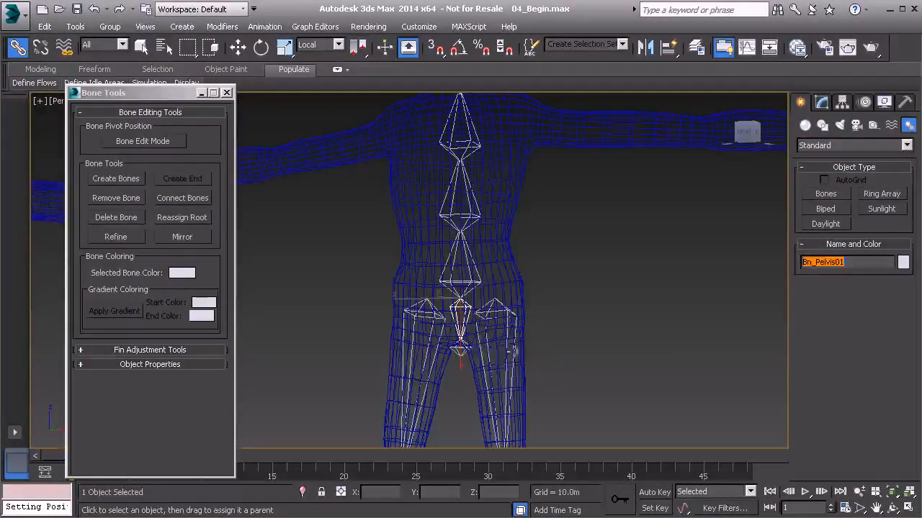
pyautogui.click(462, 350)
pyautogui.doubleClick(834, 262)
pyautogui.hotkey('ctrl', 'v')
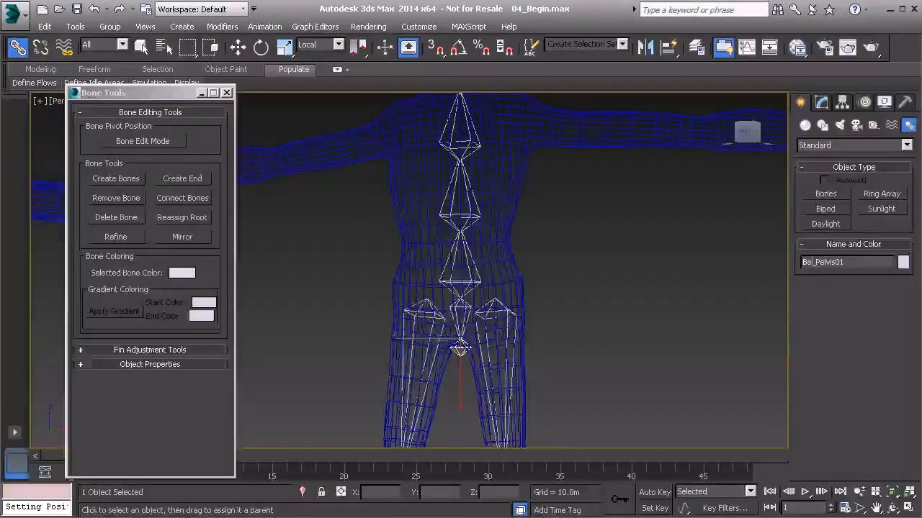
# - Rename the neck bone between the chest and head bones as Bn_Neck01
pyautogui.moveTo(555, 139); pyautogui.dragTo(560, 370, button='middle')
pyautogui.click(456, 314)
pyautogui.click(461, 306)
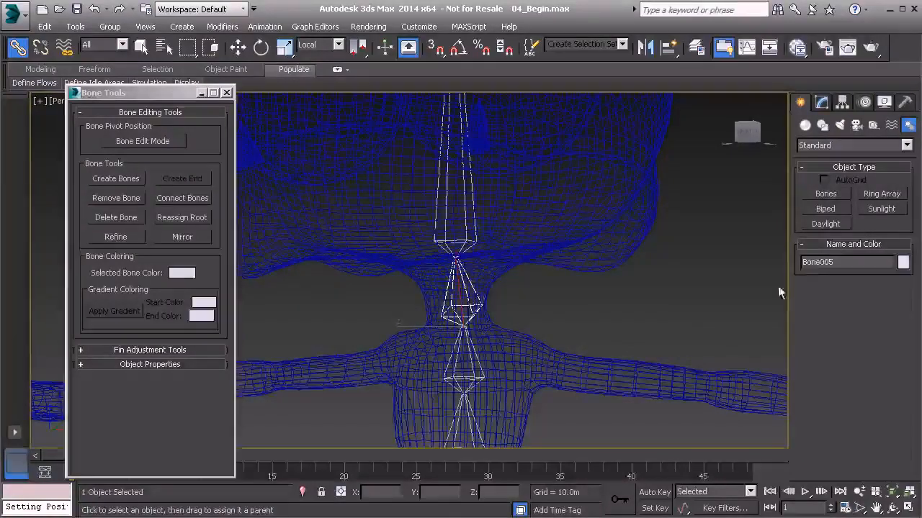
pyautogui.click(819, 264)
pyautogui.write('Be_Neck01')
pyautogui.moveTo(815, 262); pyautogui.dragTo(857, 266)
pyautogui.write('Ne')
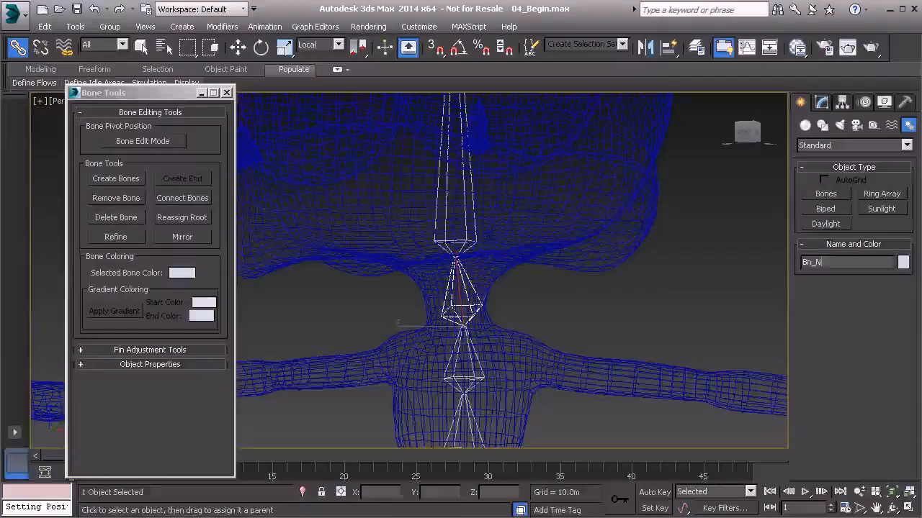
pyautogui.write('ck01')
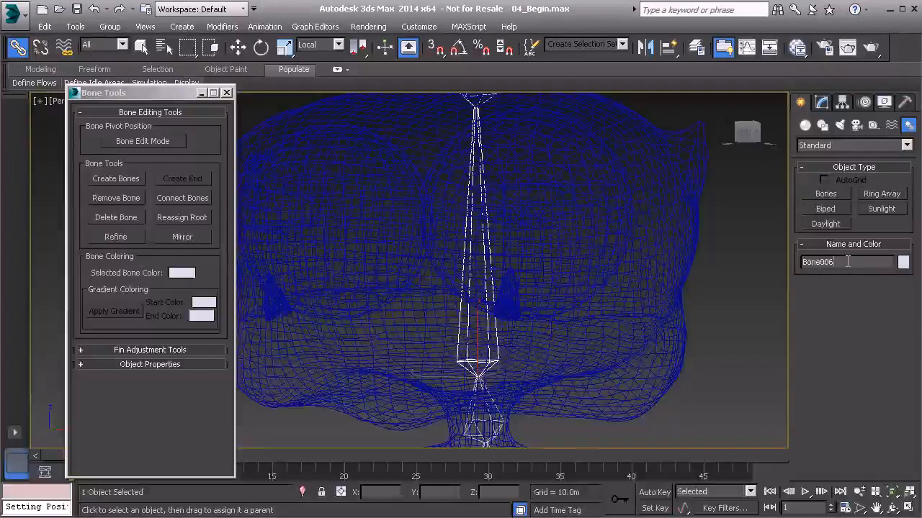
# - Rename the long head bone above the neck as Bn_Head
pyautogui.click(848, 262)
pyautogui.write('Bn_Head')
# - Select the small end bone at the tip of the head bone
pyautogui.moveTo(554, 221); pyautogui.dragTo(548, 290, button='middle')
pyautogui.click(481, 153)
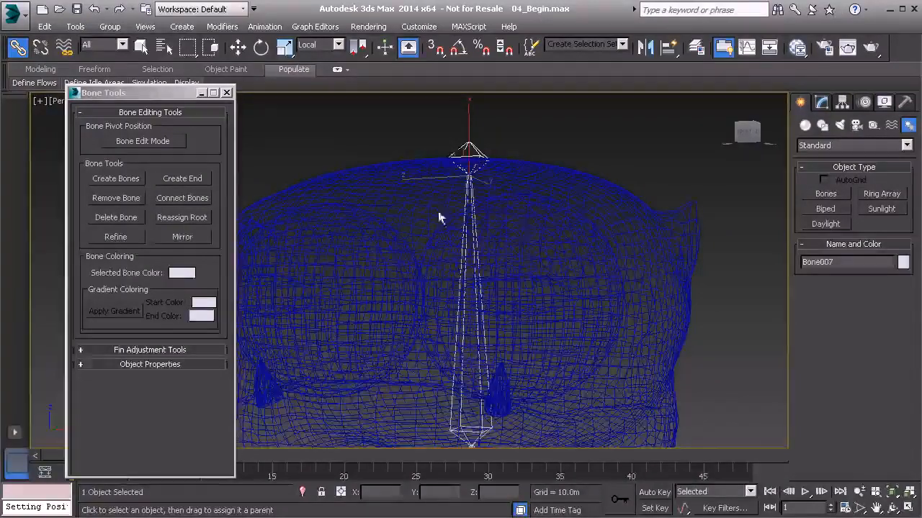